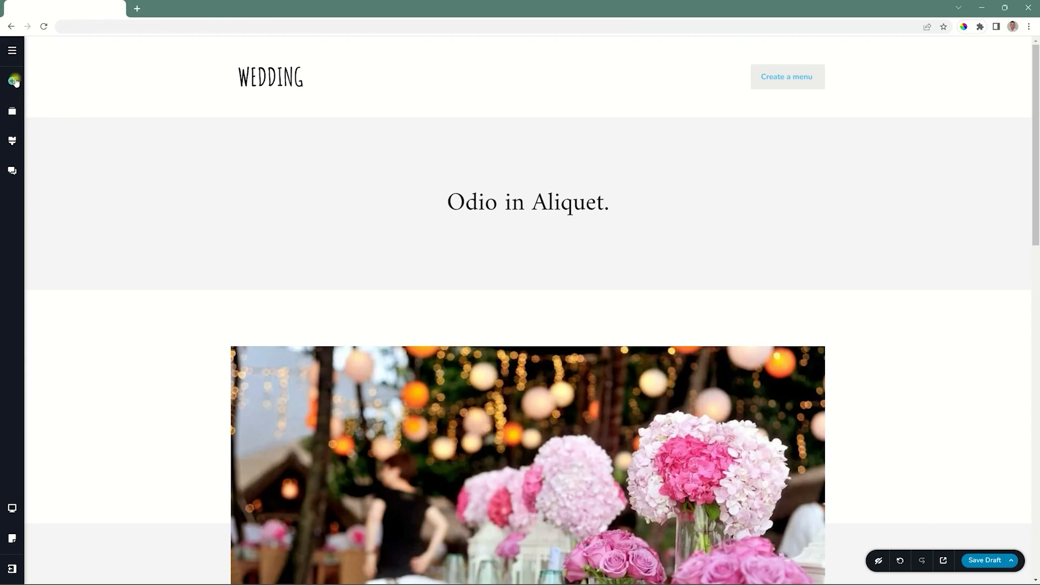
click(14, 80)
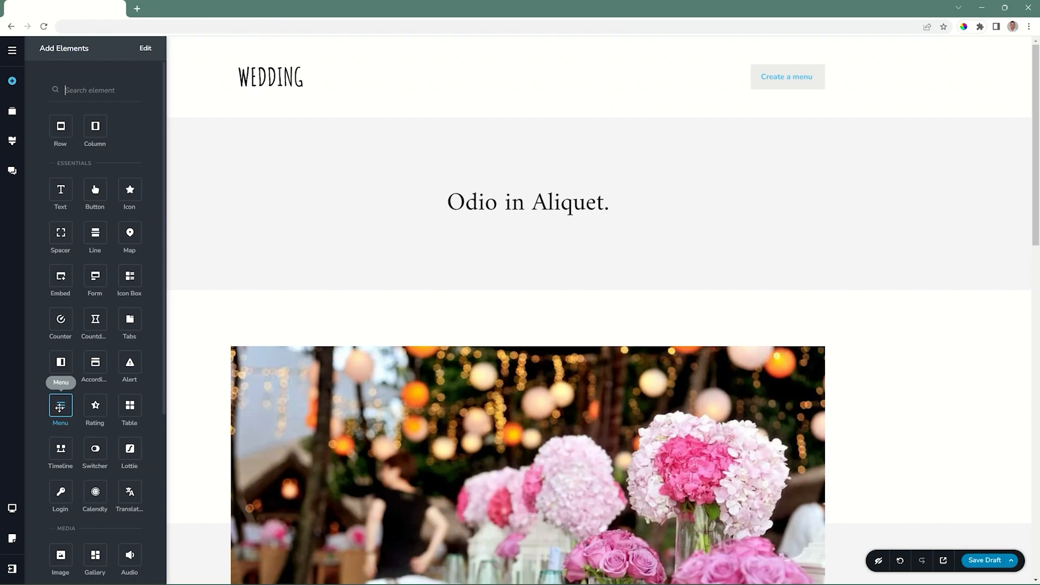
drag(60, 407, 796, 84)
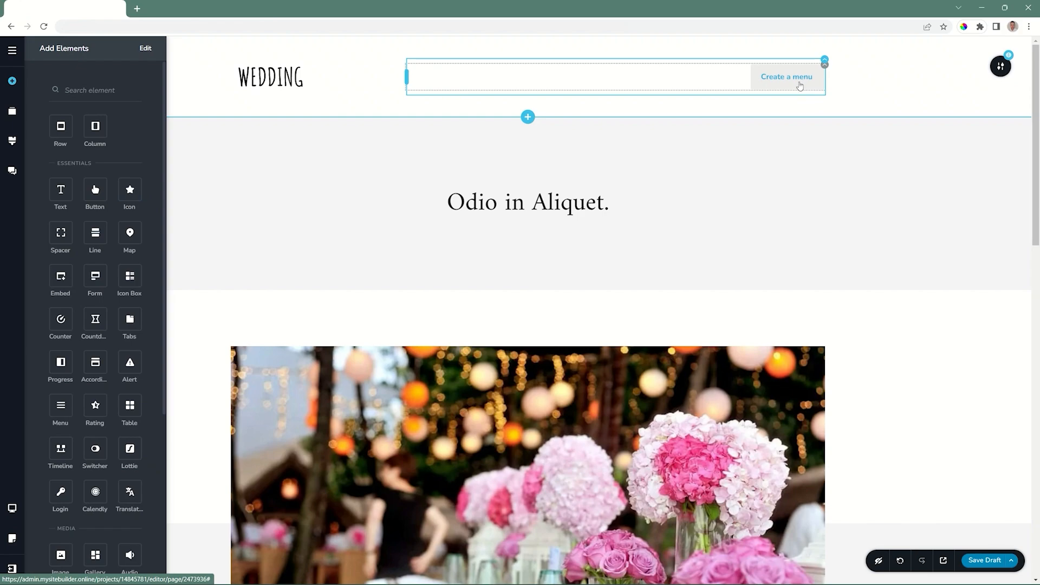
click(865, 84)
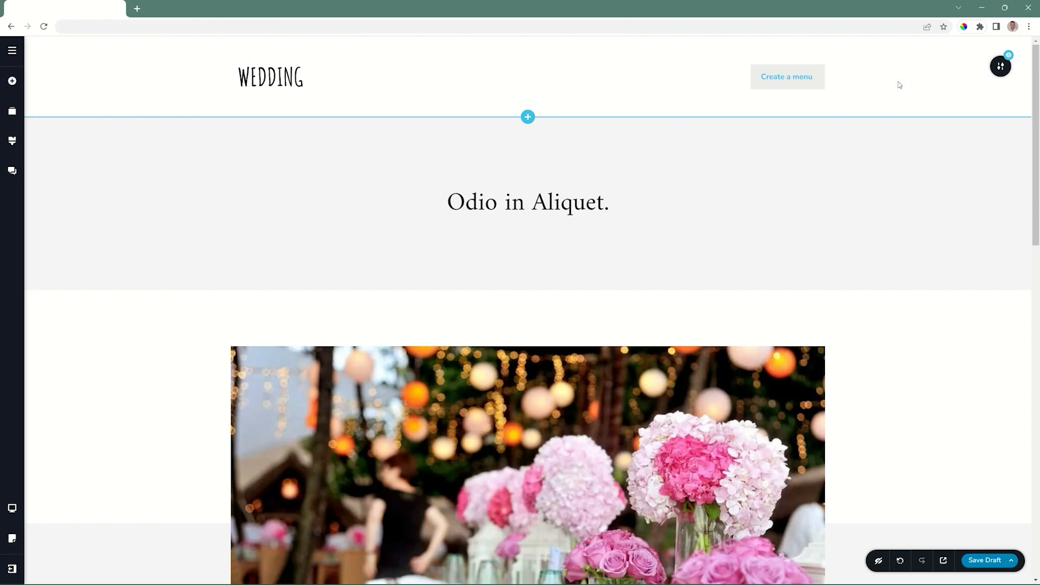
Create a new site menu named "Main Demo Menu" in the menu manager and select it for editing
click(13, 51)
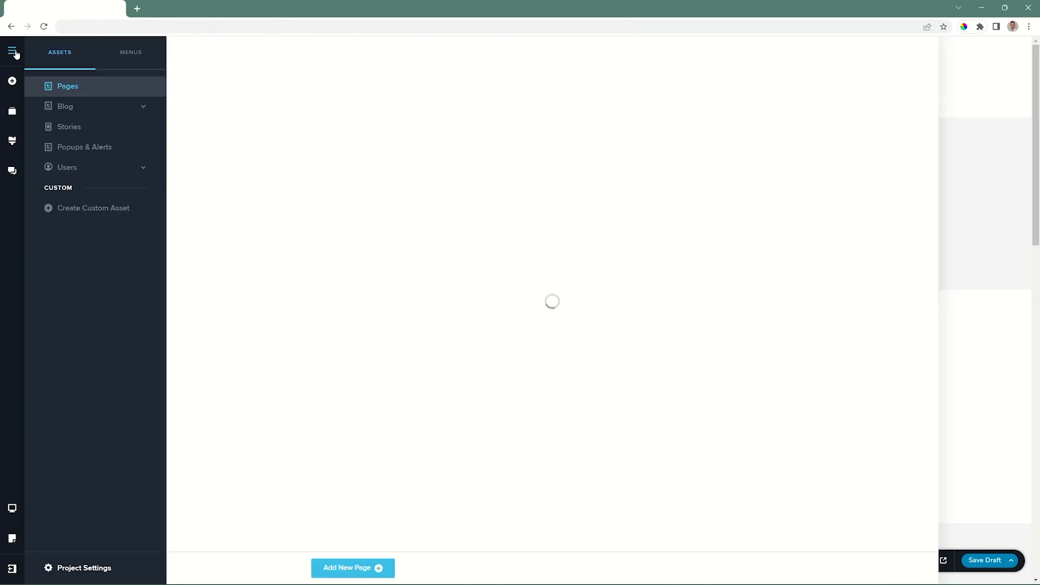
click(125, 53)
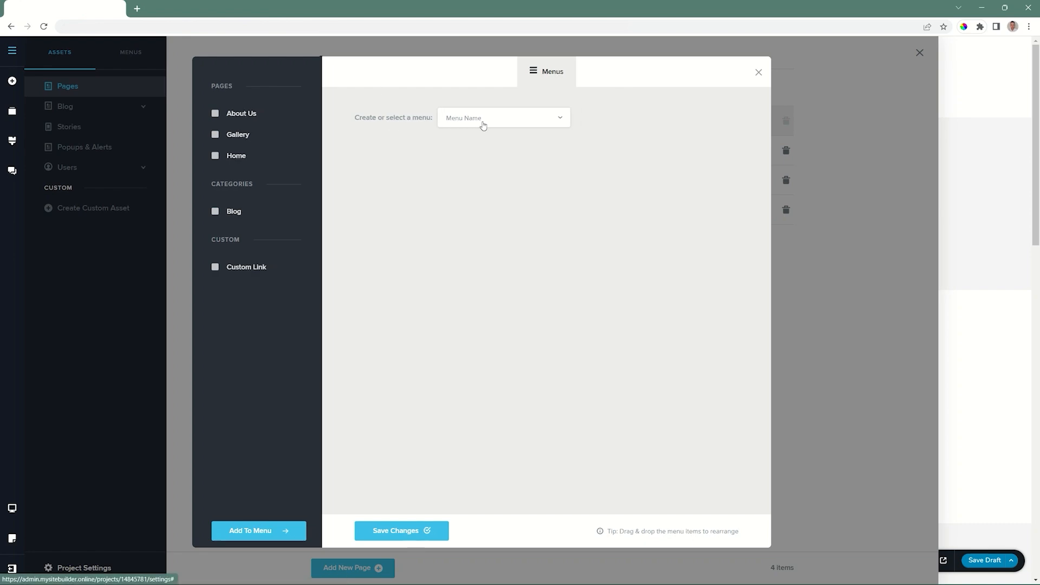
click(560, 117)
click(470, 144)
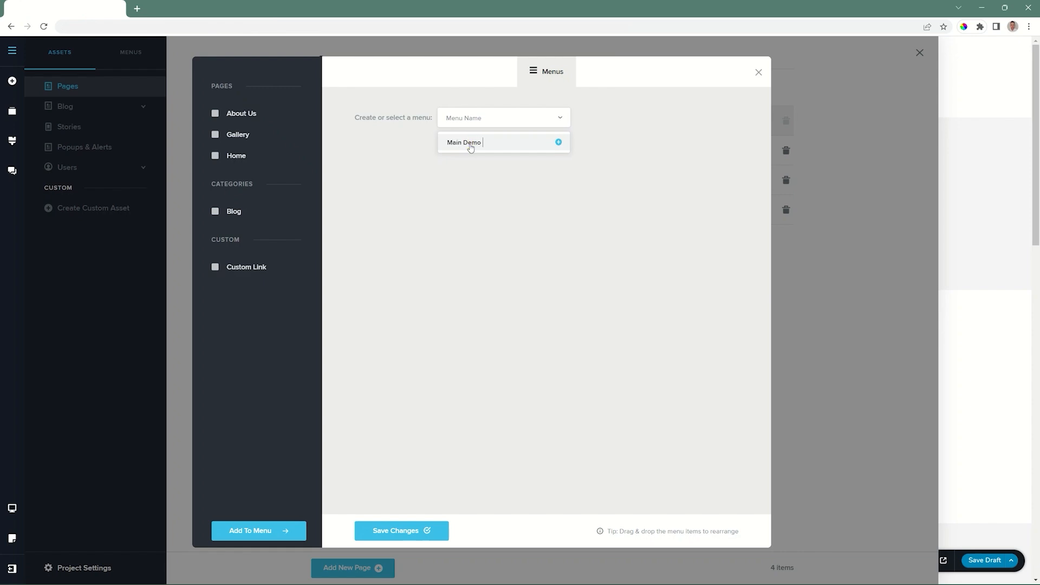
click(558, 144)
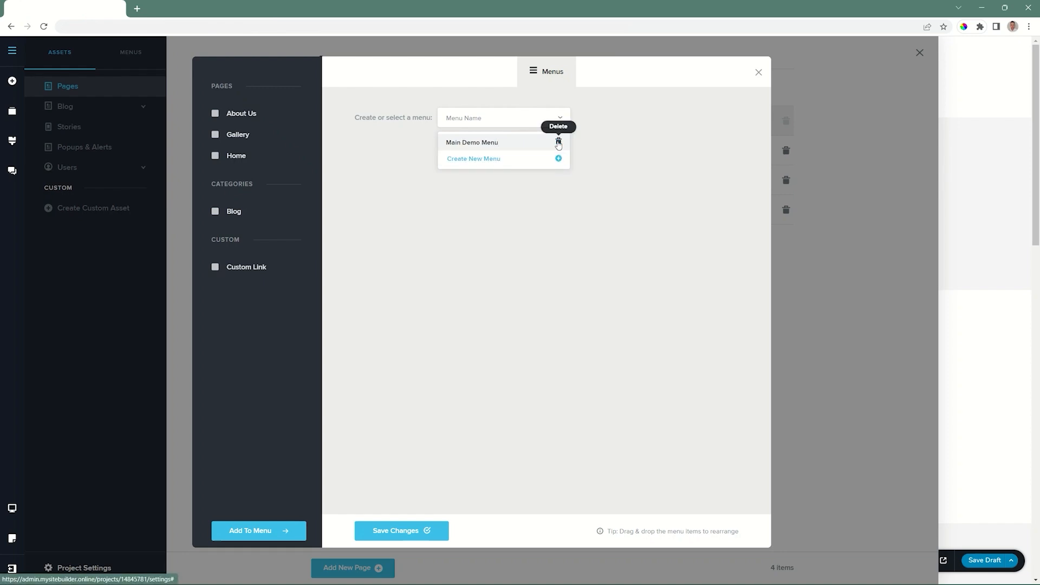
click(474, 160)
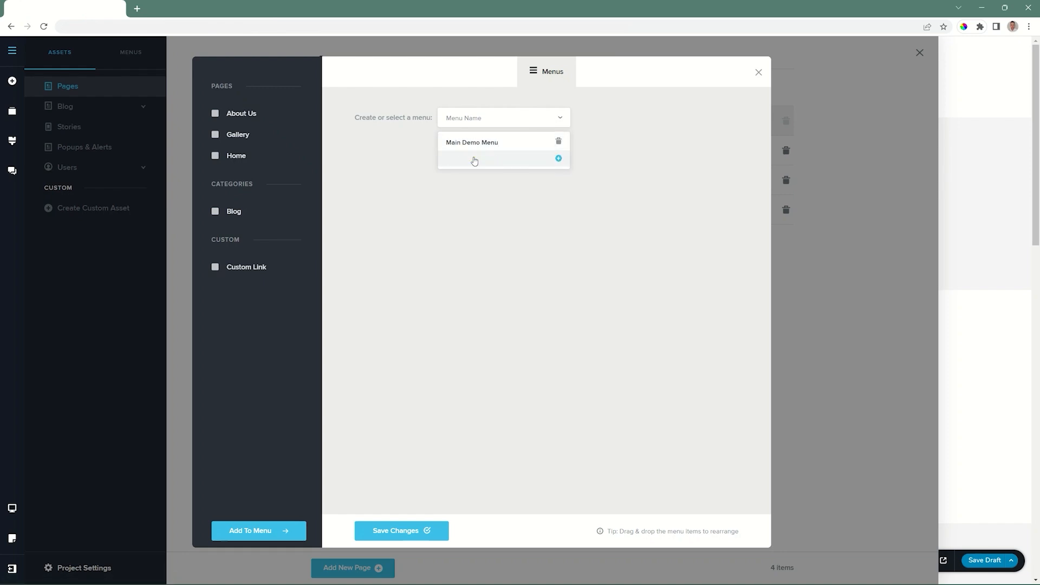
click(475, 143)
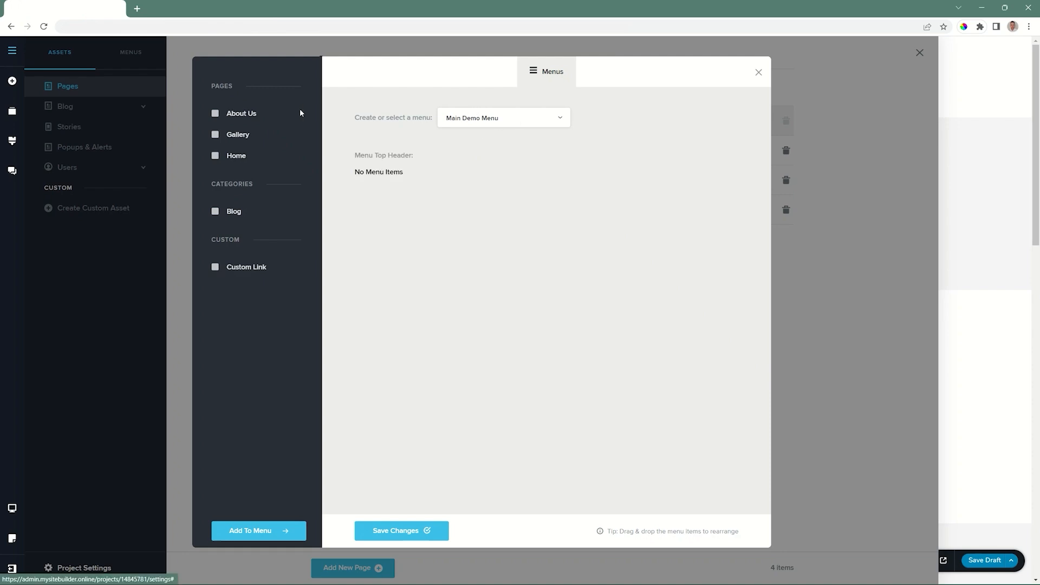
Add the About Us, Gallery and Home pages to Main Demo Menu
click(215, 113)
click(215, 137)
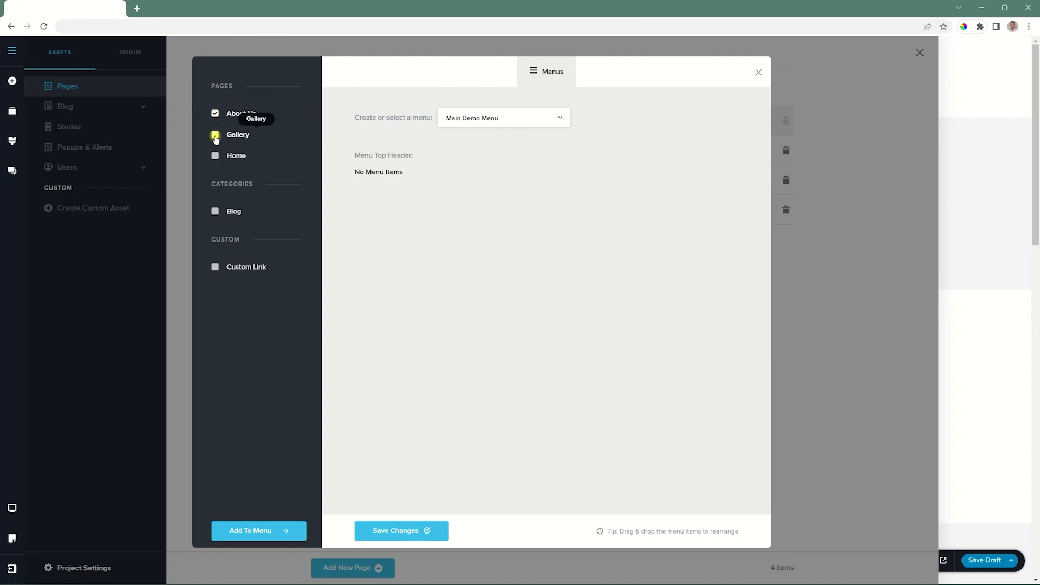
click(214, 156)
click(263, 531)
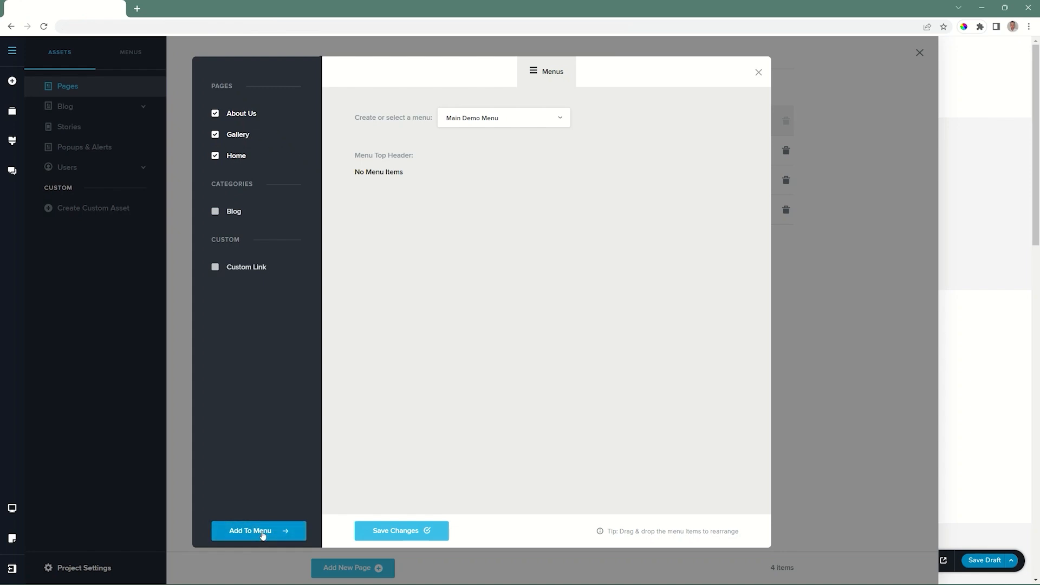
Reorder the menu items to Home, Gallery, About Us and save the menu
drag(369, 239, 367, 180)
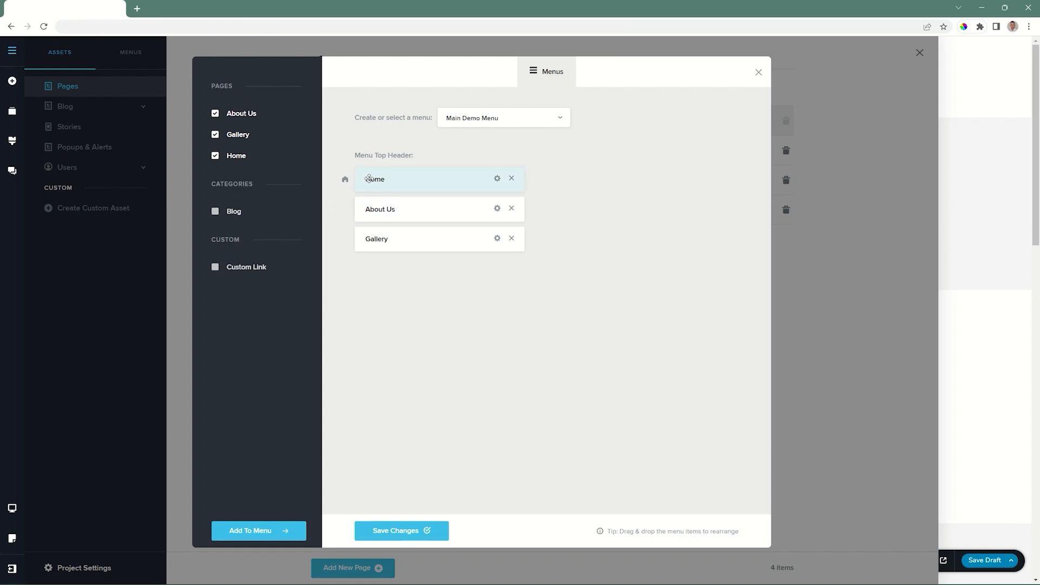
drag(369, 238, 369, 209)
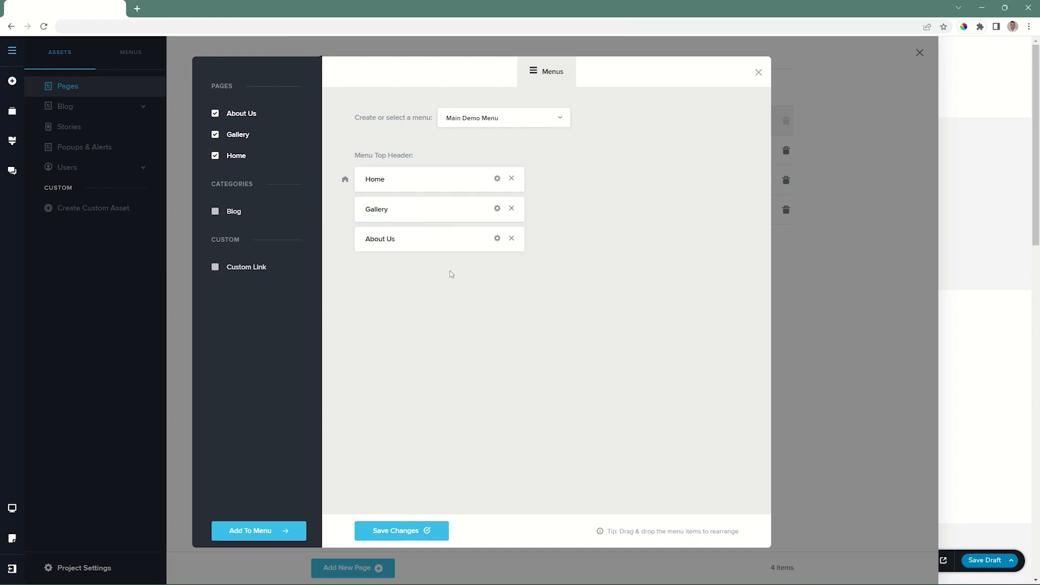
click(415, 529)
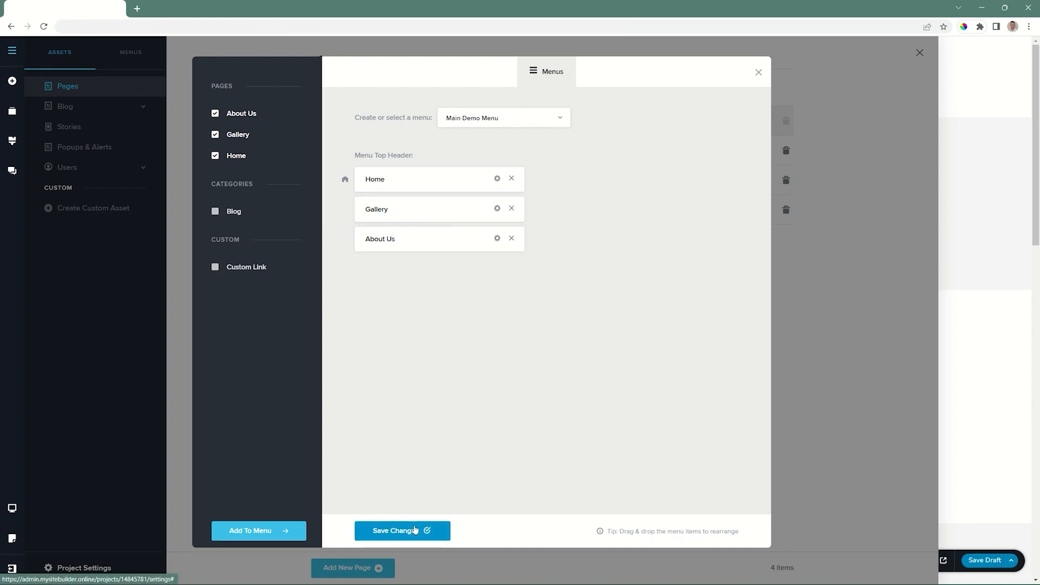
click(758, 72)
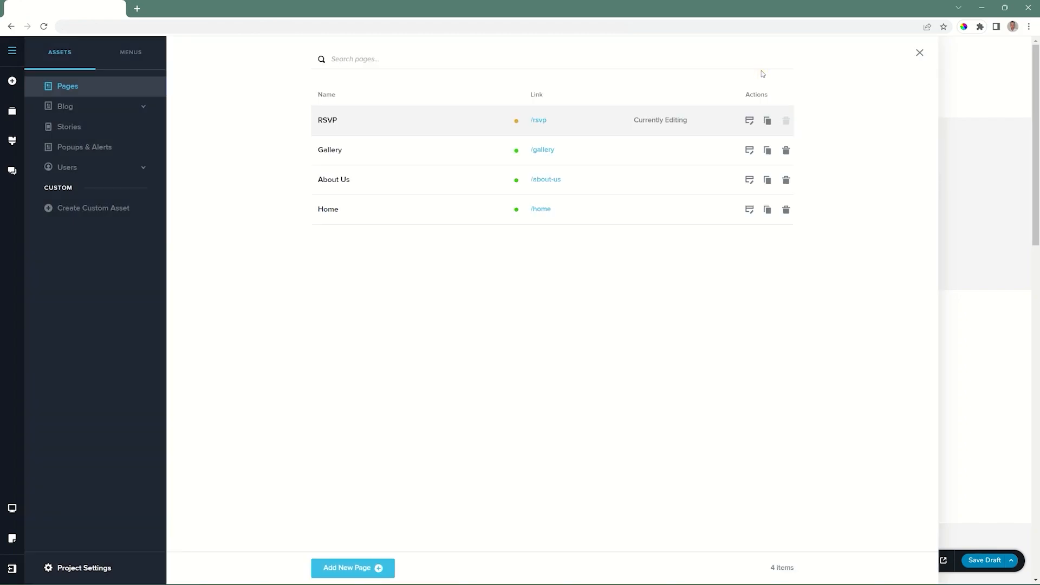
Return to the page editor and publish the RSVP page
click(919, 53)
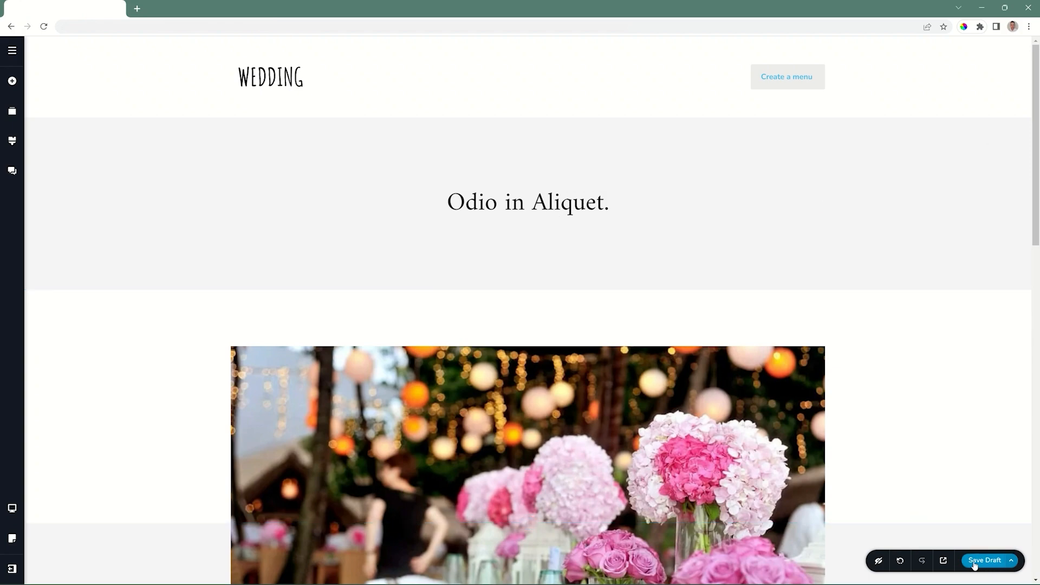
click(1017, 563)
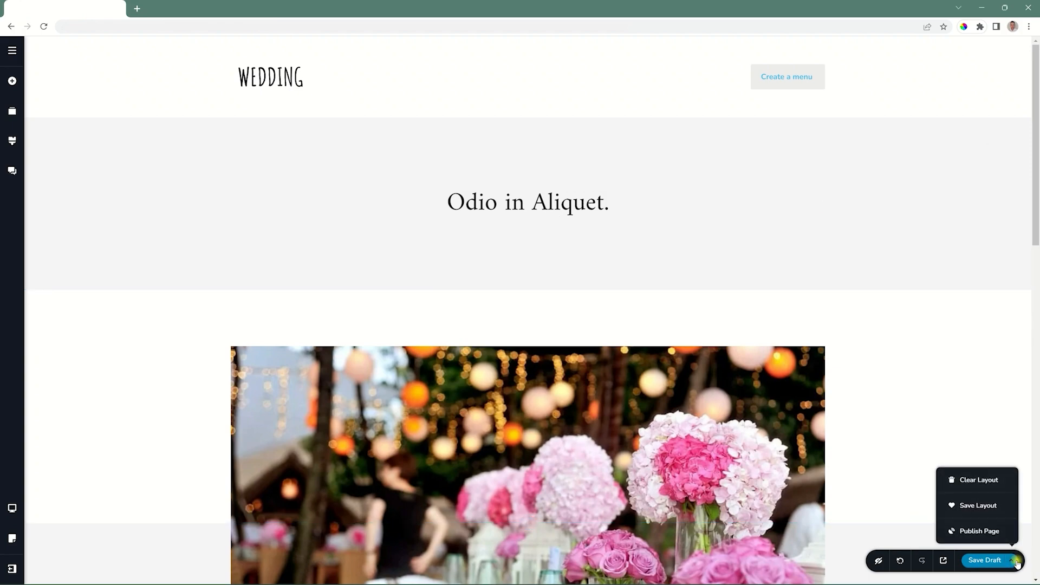
click(984, 531)
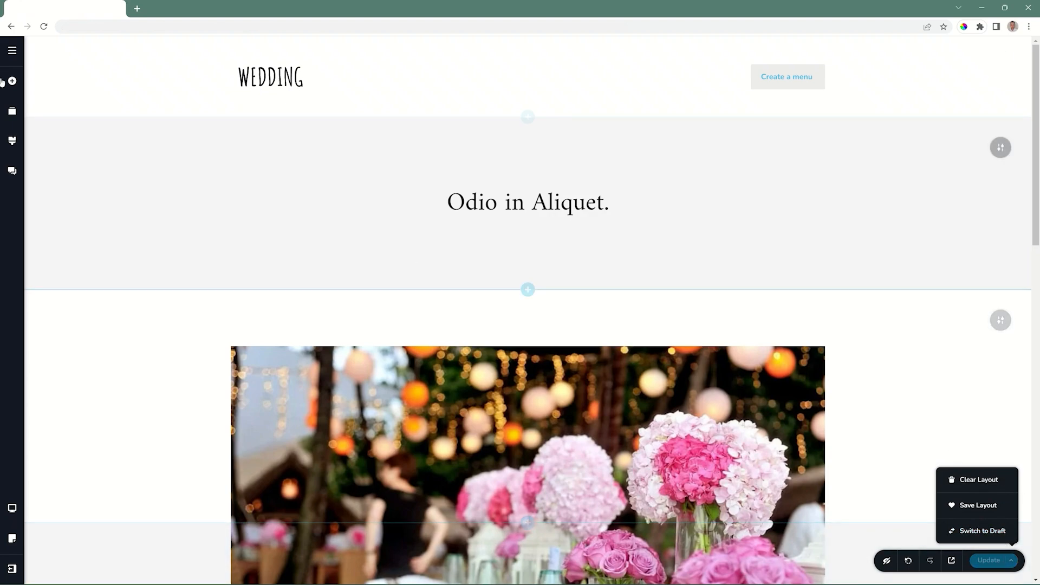
Add the RSVP page to Main Demo Menu, save the menu and return to the page editor
click(12, 51)
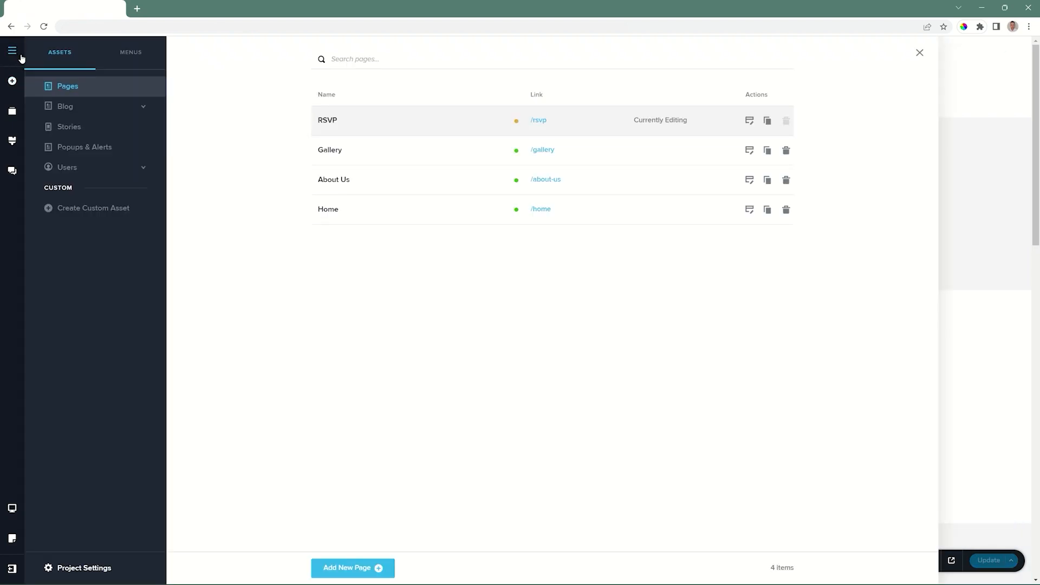
click(126, 56)
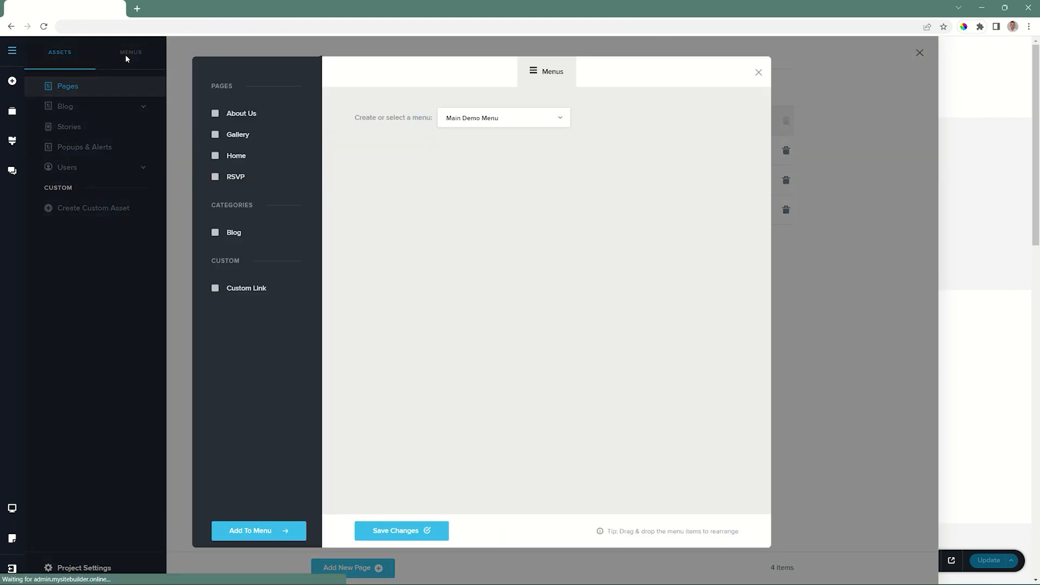
click(232, 178)
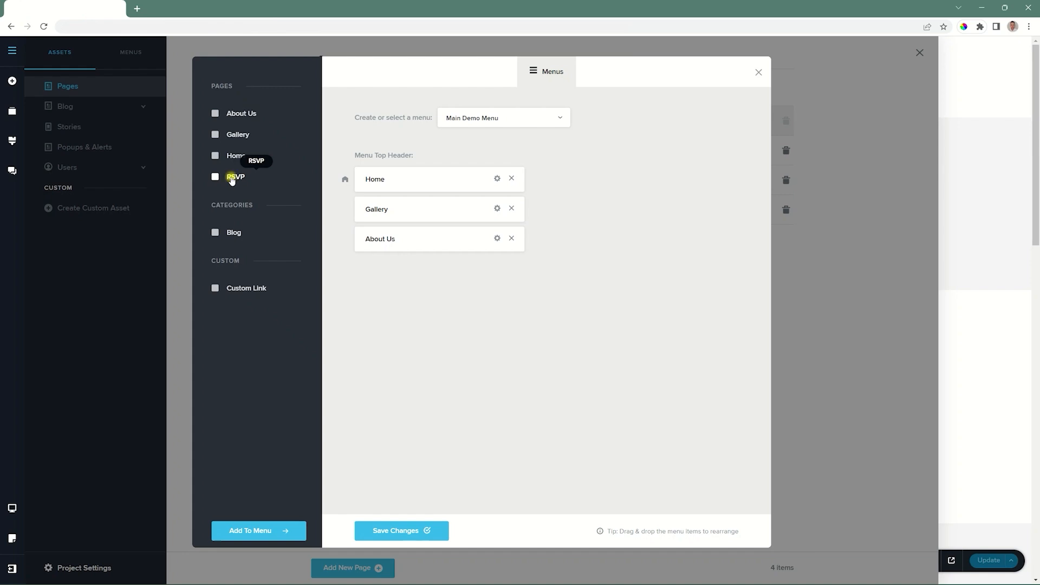
click(266, 536)
click(413, 531)
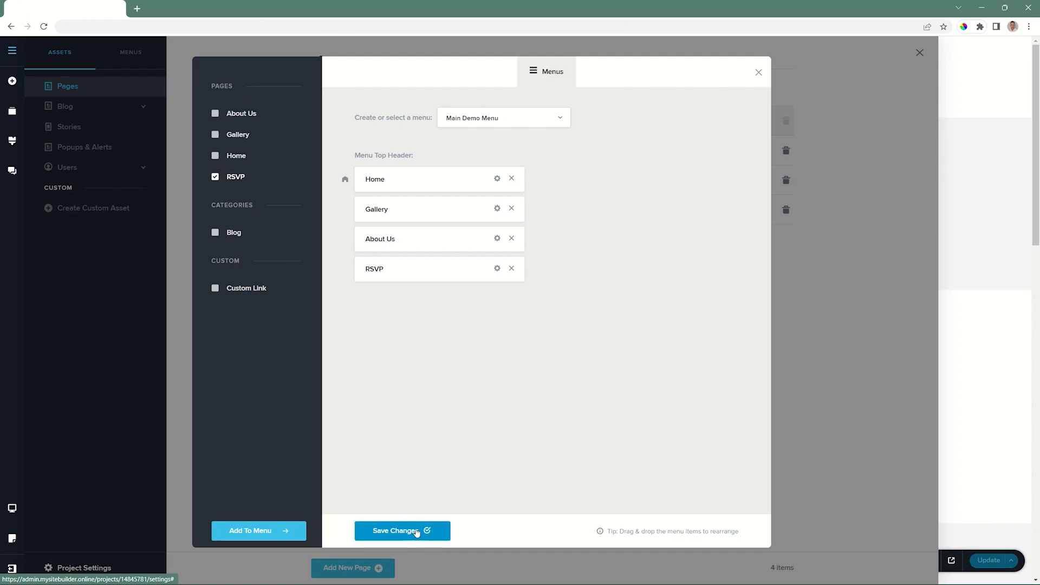
click(758, 72)
click(919, 52)
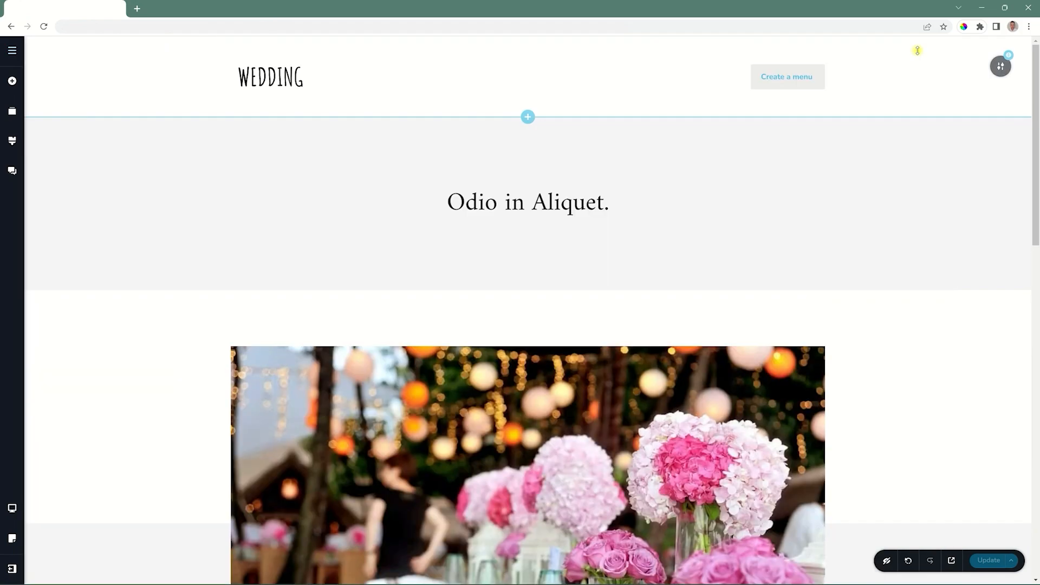
Try to assign the saved menu to the menu element in the header
click(822, 71)
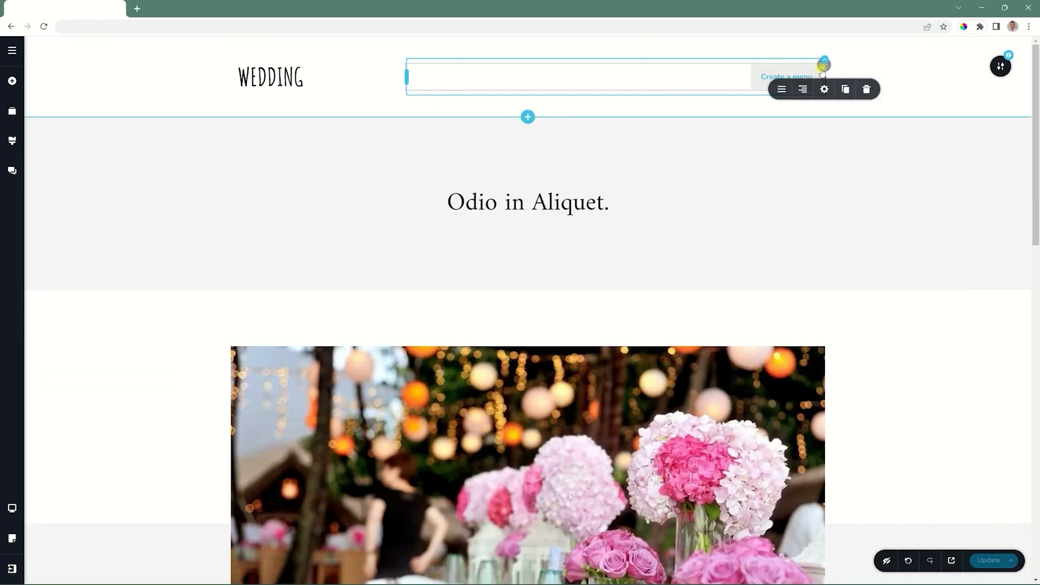
click(780, 90)
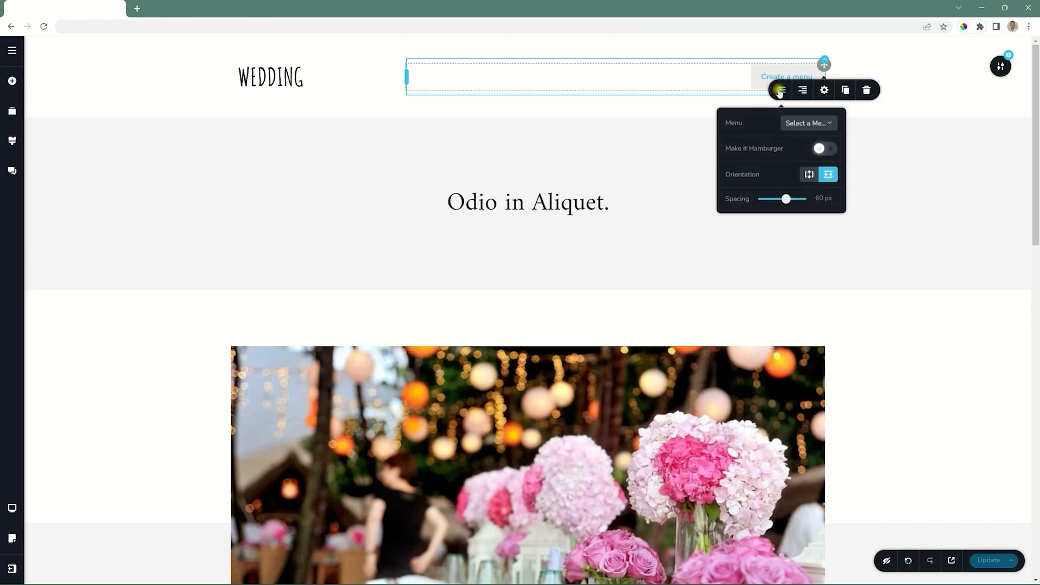
click(808, 124)
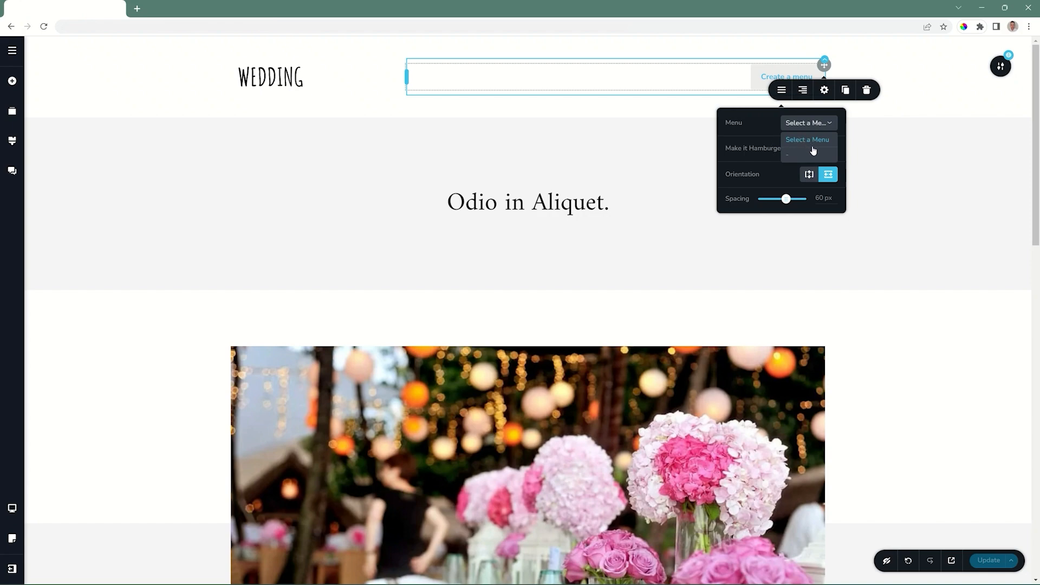
click(810, 149)
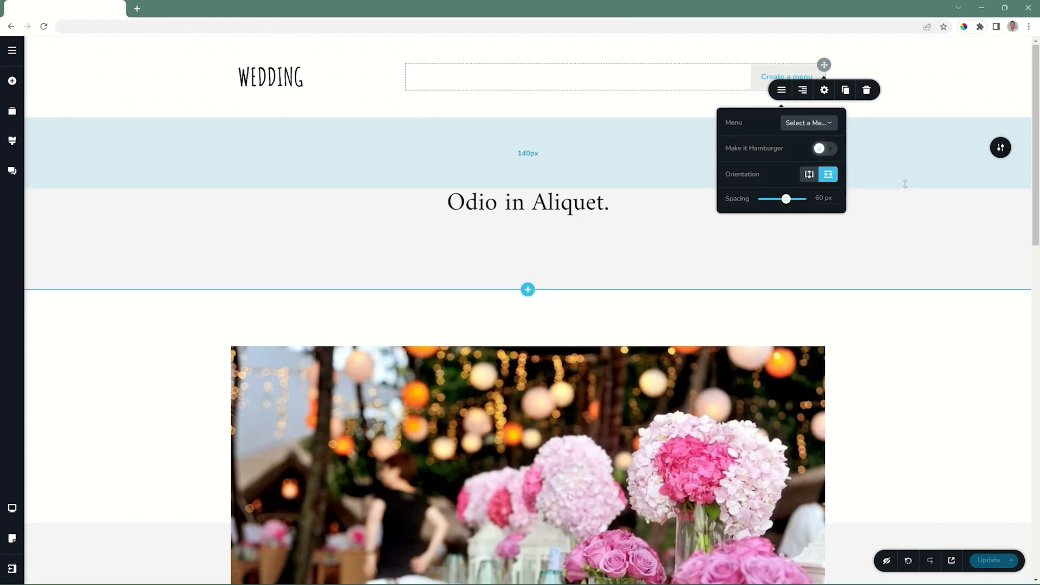
Reload the editor and assign Main Demo Menu to the header's menu element
click(44, 27)
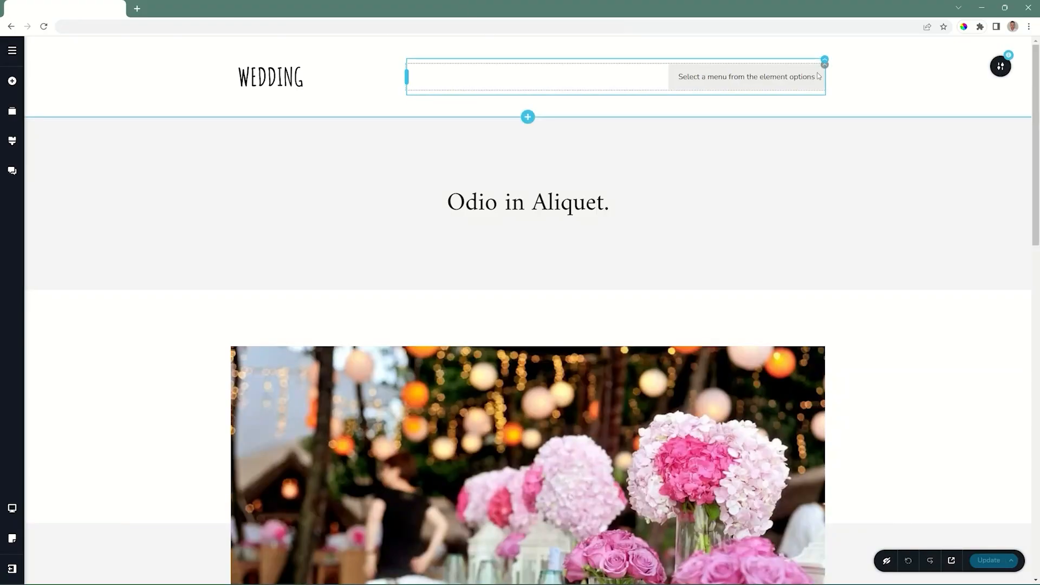
click(823, 64)
click(783, 91)
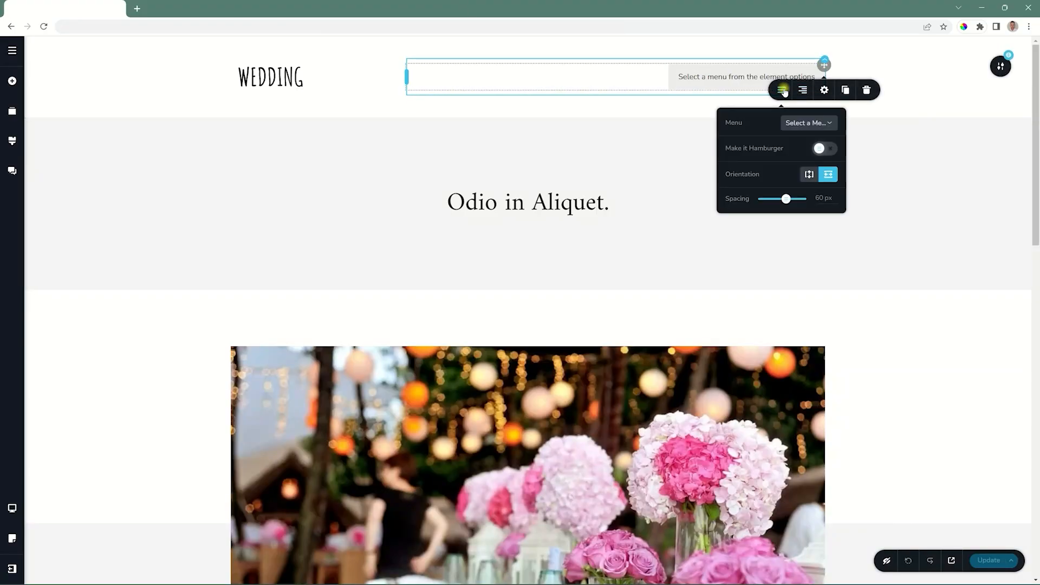
click(799, 125)
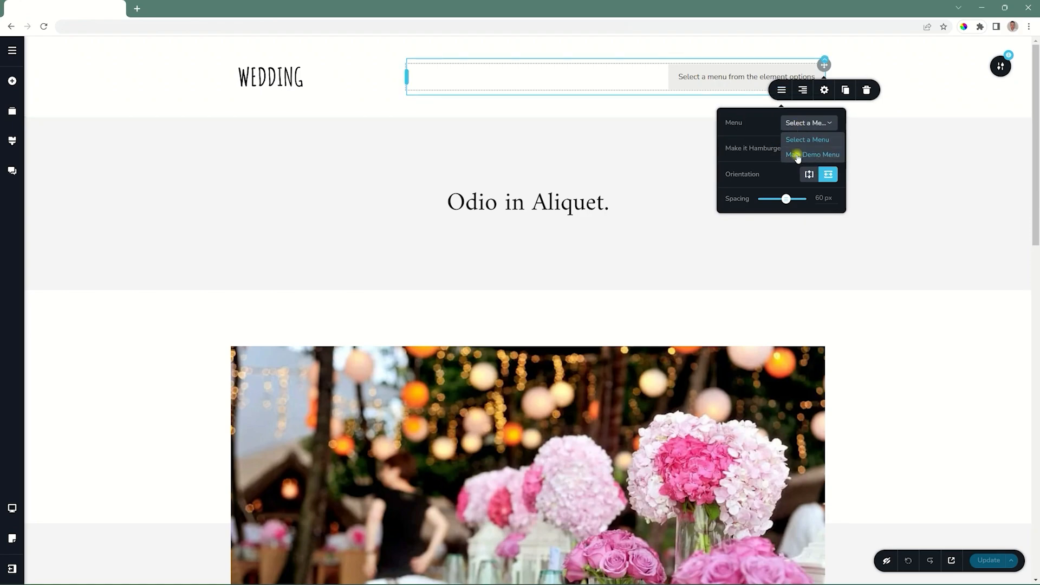
click(798, 155)
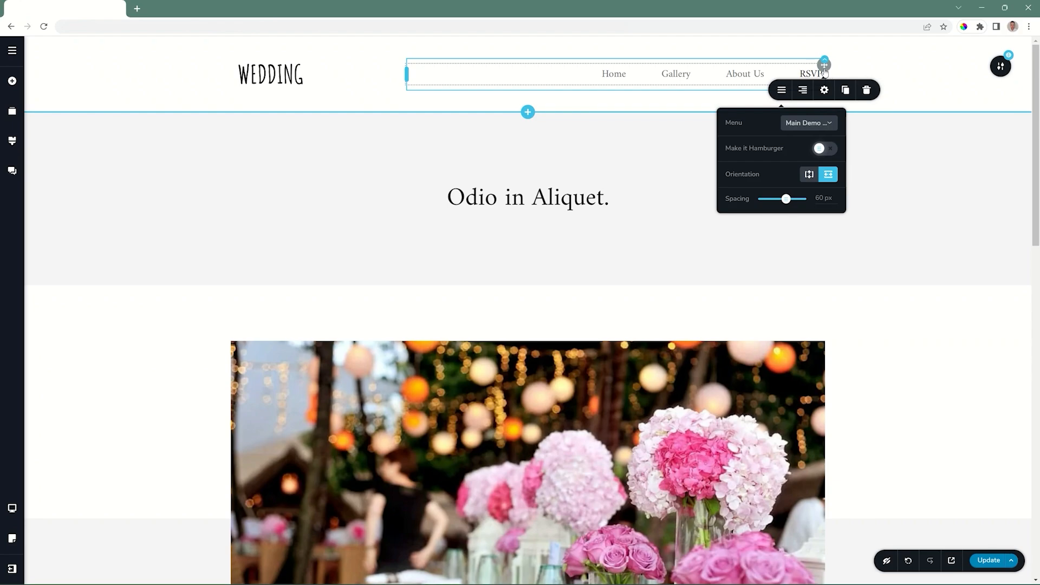
Open the header menu's styling settings and menu options, and cycle its alignment through the choices back to right-aligned
click(823, 90)
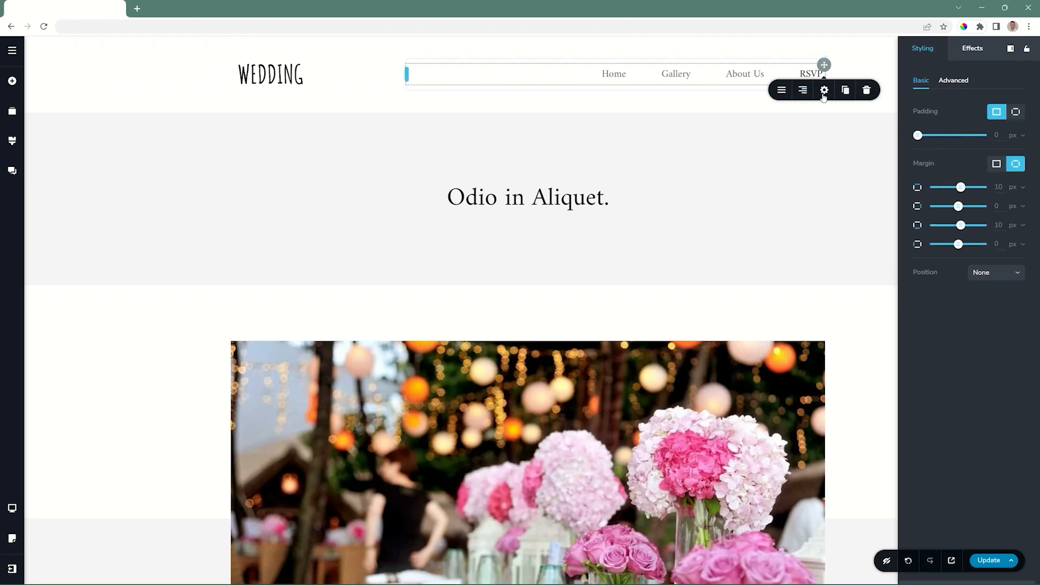
click(781, 91)
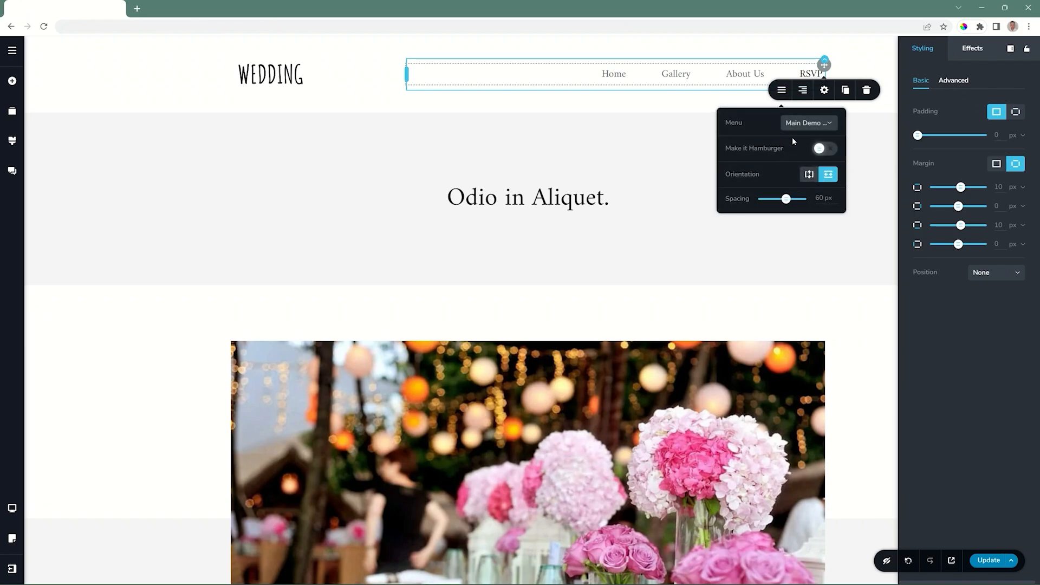
click(802, 91)
click(802, 91)
click(802, 91)
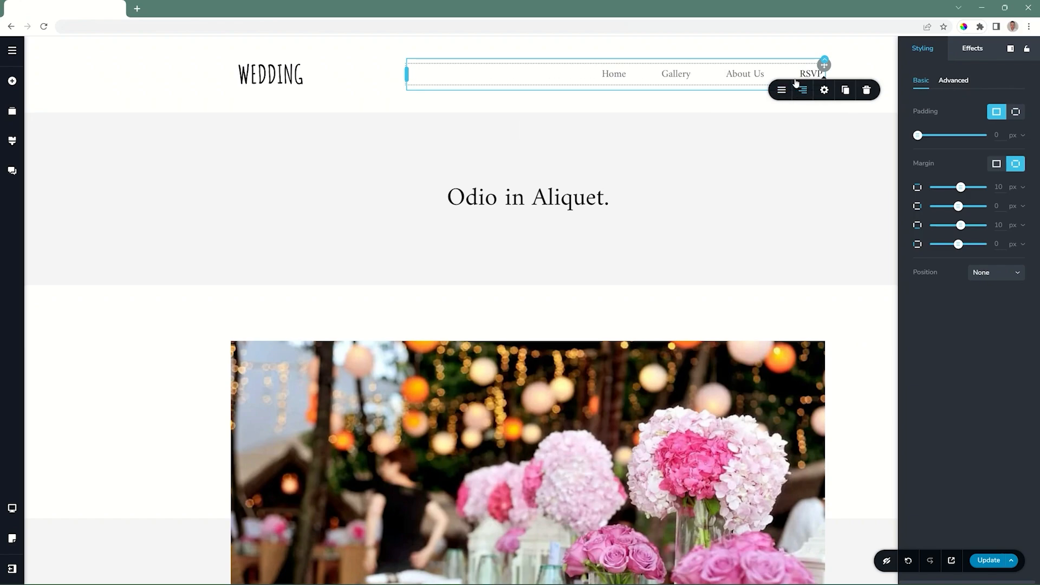
Turn on the Mega Menu for the header's Home item and place a text element and a button inside it
click(615, 74)
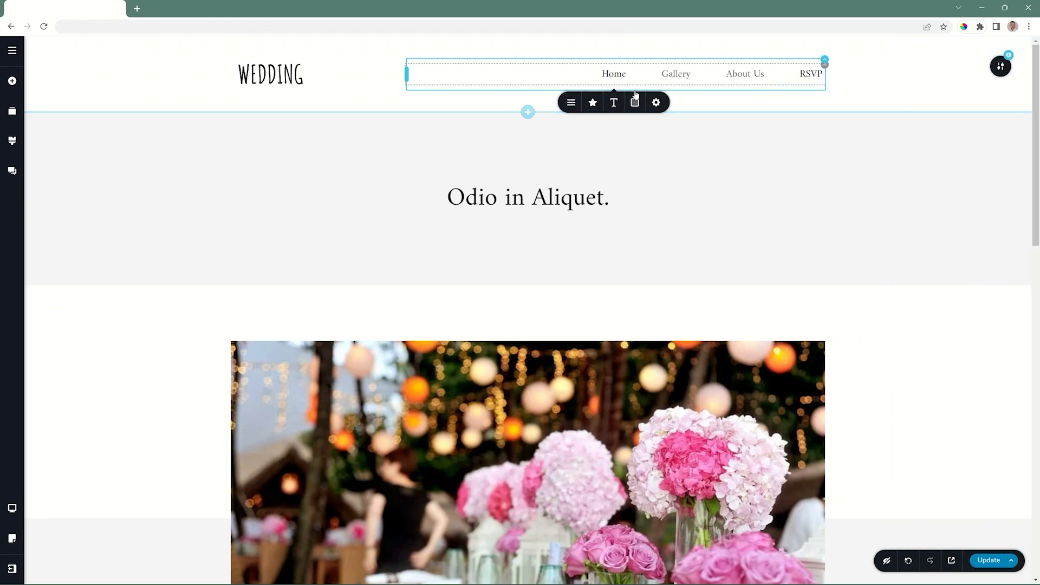
click(571, 102)
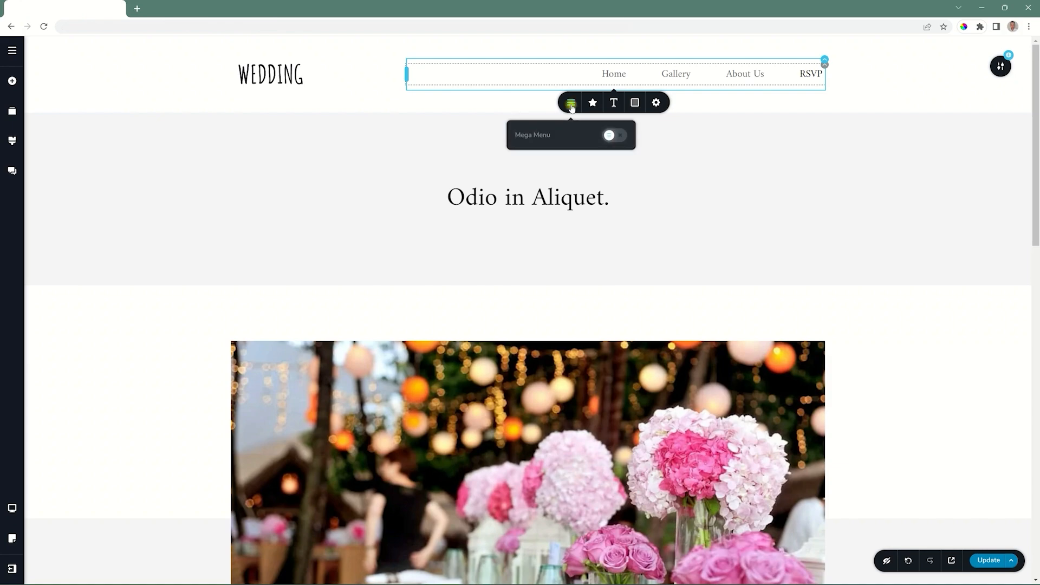
click(617, 135)
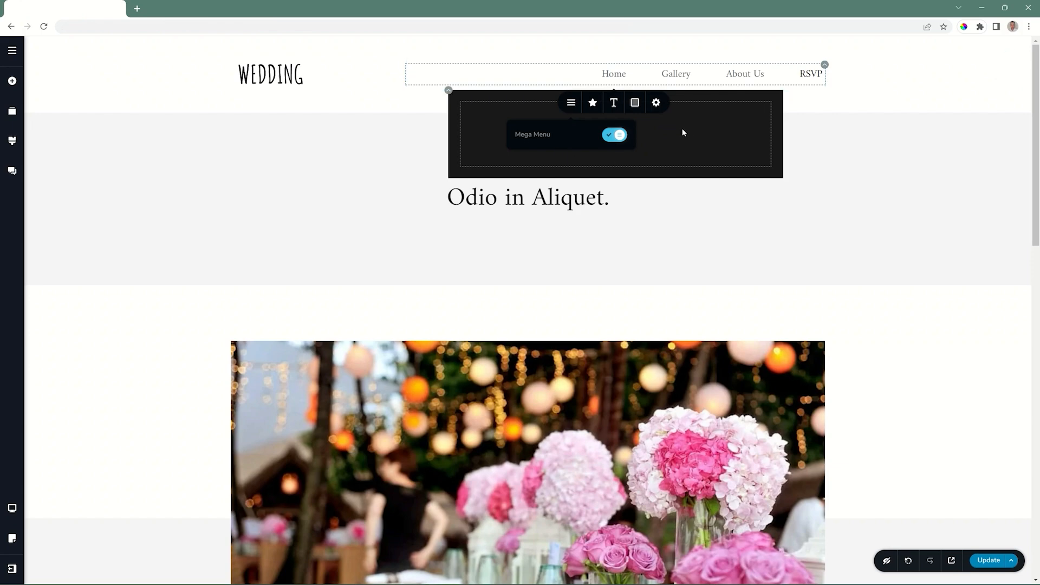
click(12, 81)
drag(61, 188, 529, 142)
drag(96, 189, 528, 146)
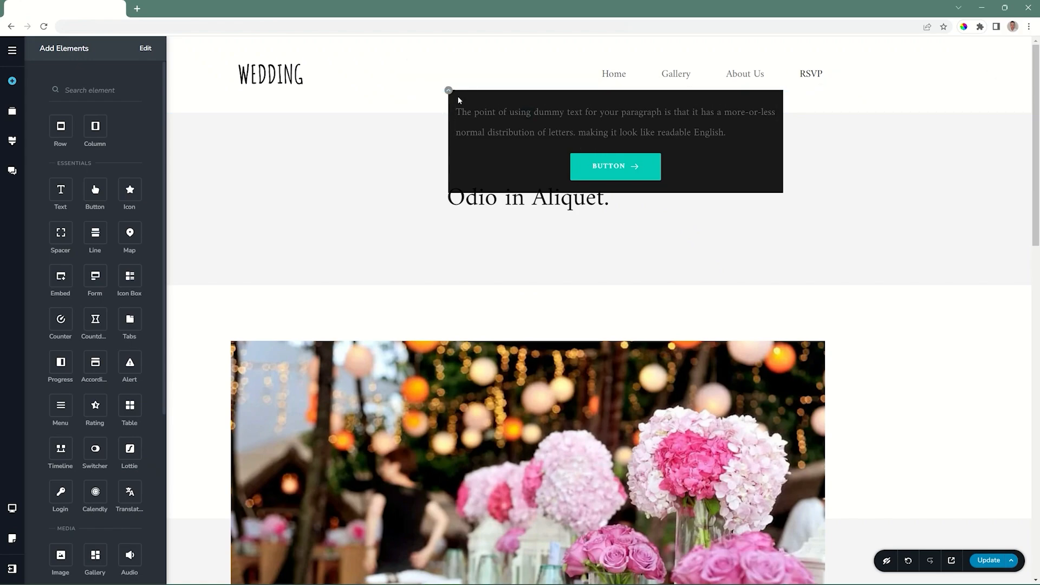
click(776, 166)
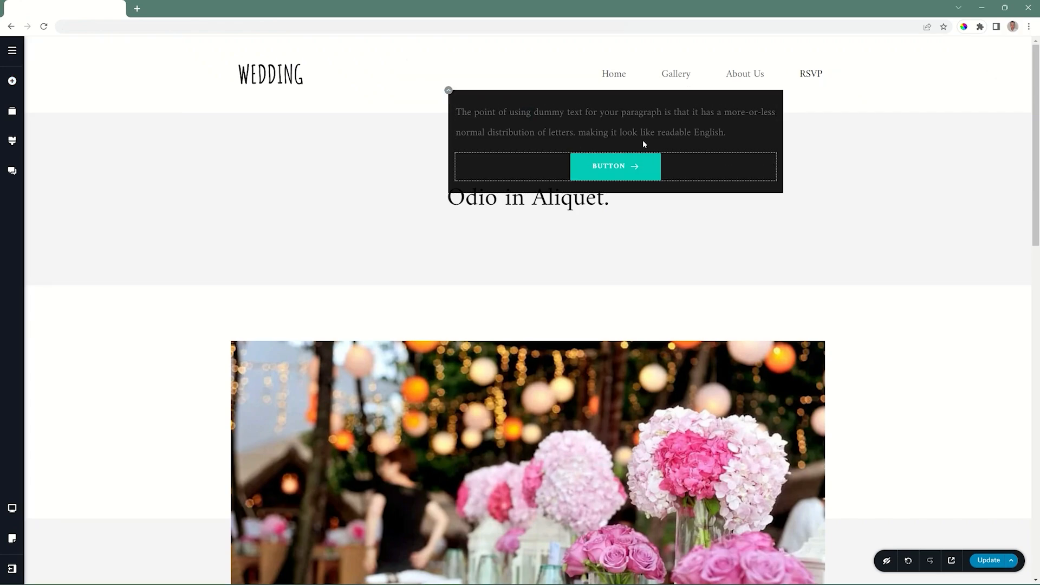
Turn off the Mega Menu for the Home item
click(617, 76)
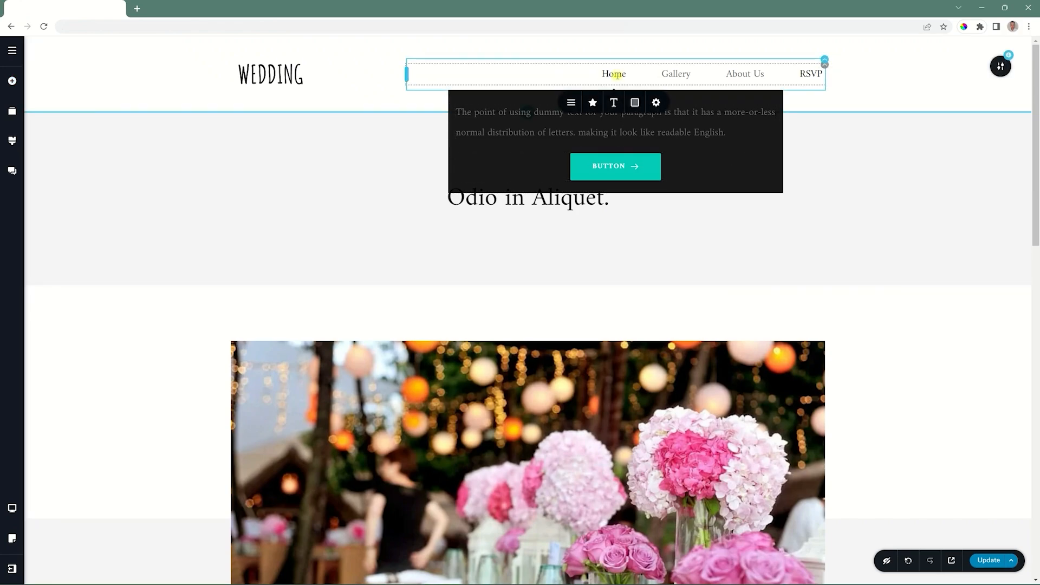
click(572, 103)
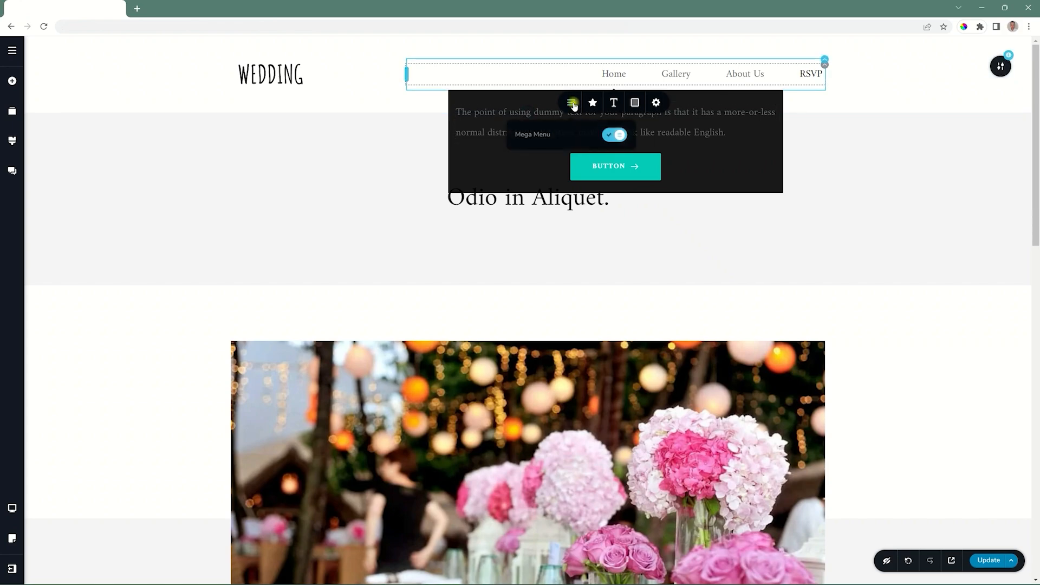
click(613, 136)
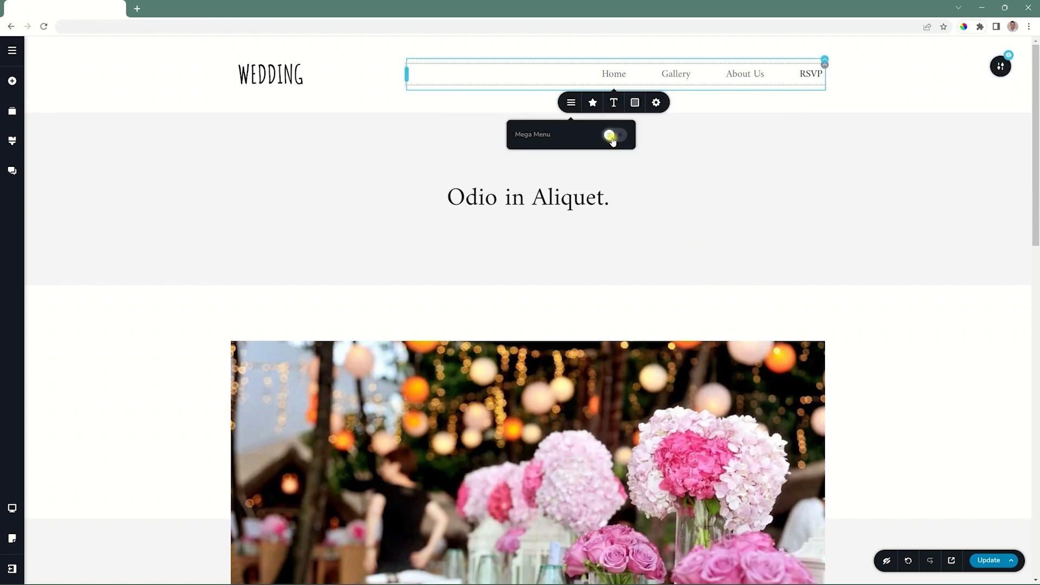
Search the Glyph icons for "house" and add a plain house icon to the Home menu item
click(592, 104)
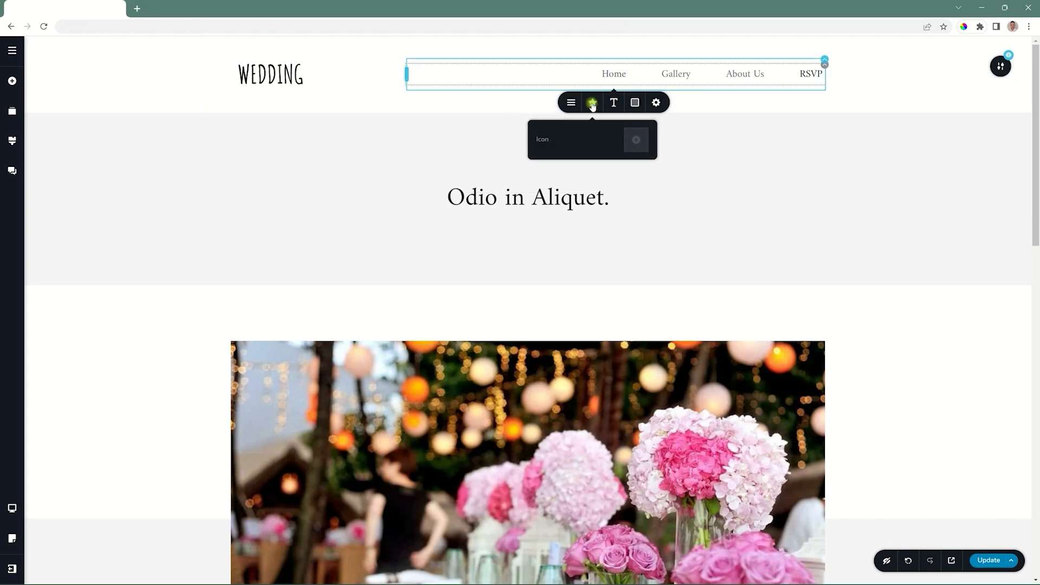
click(635, 140)
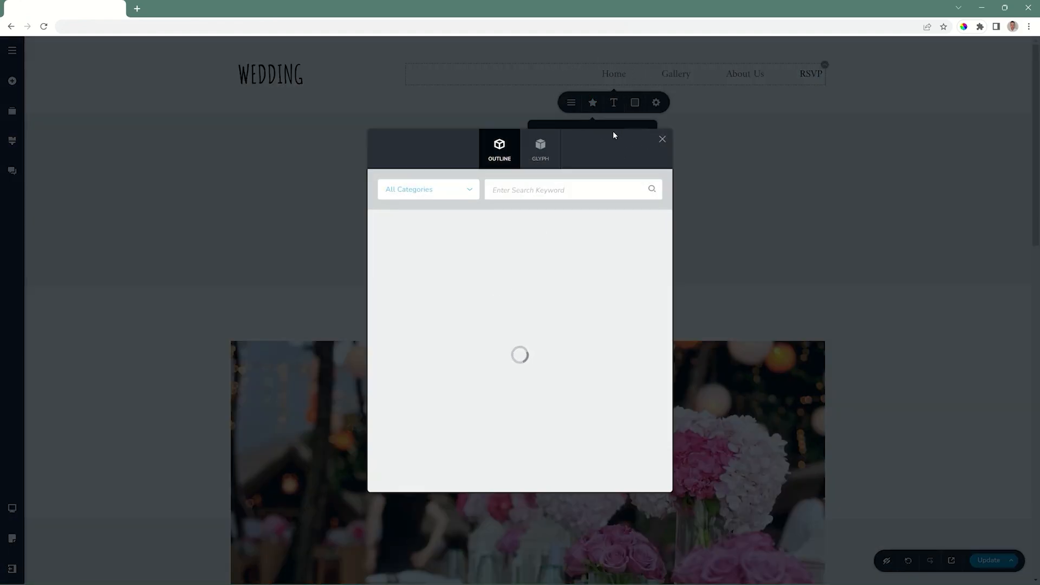
click(536, 144)
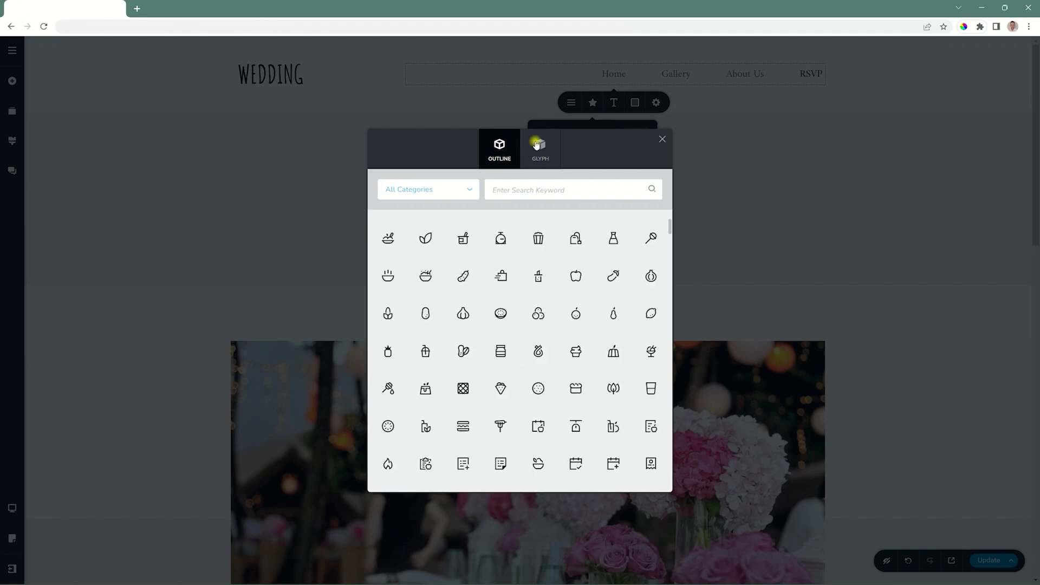
click(514, 189)
text(house)
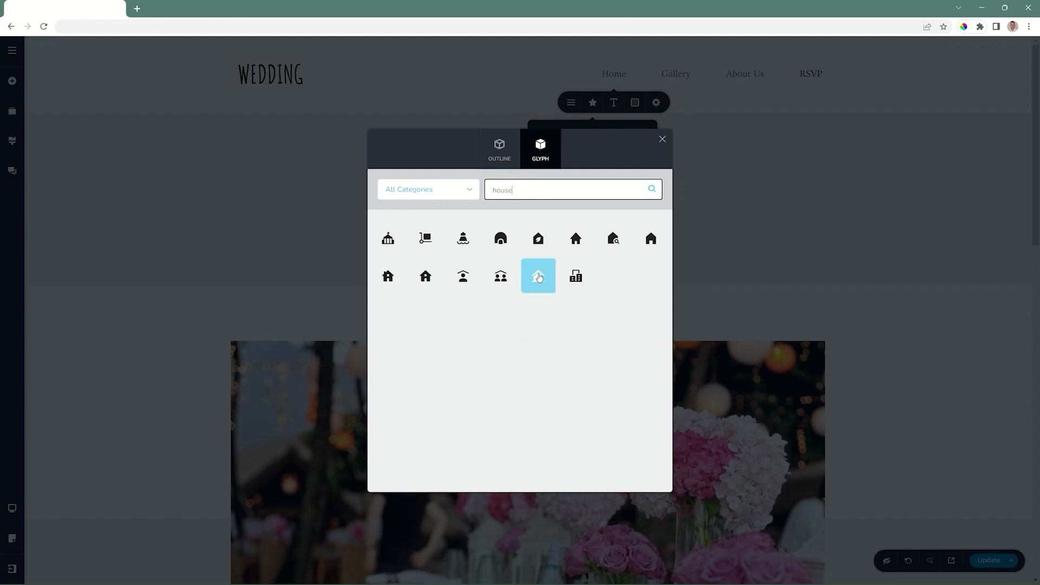
click(579, 238)
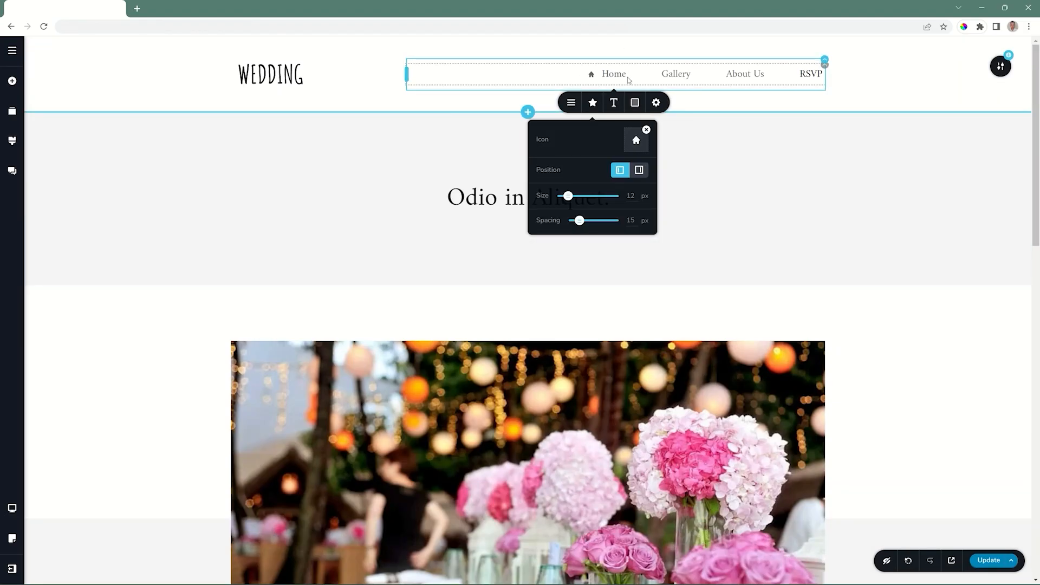
Try the Home icon after the label, return it before the label, and set its size to 19 px and spacing to 7 px
click(639, 170)
click(623, 170)
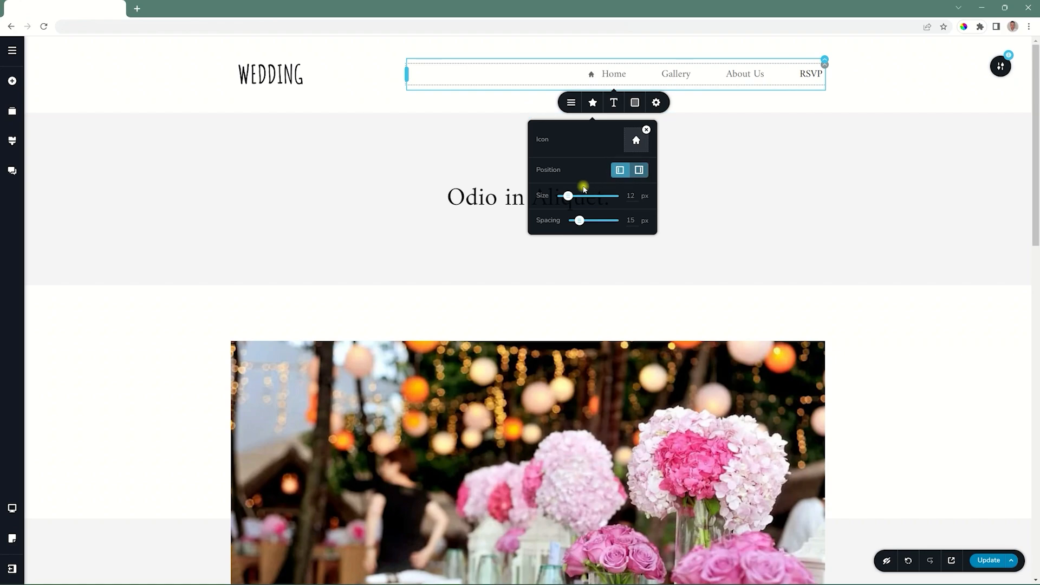
drag(568, 196, 575, 220)
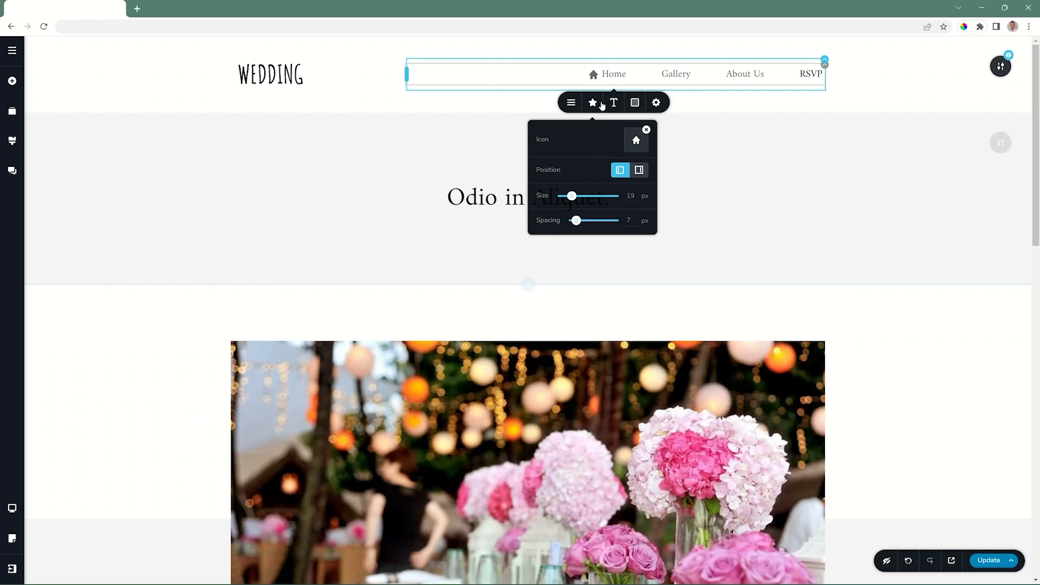
Change the menu items' font to Raleway and set the text size to 18 px
click(613, 103)
click(544, 136)
click(544, 160)
click(537, 137)
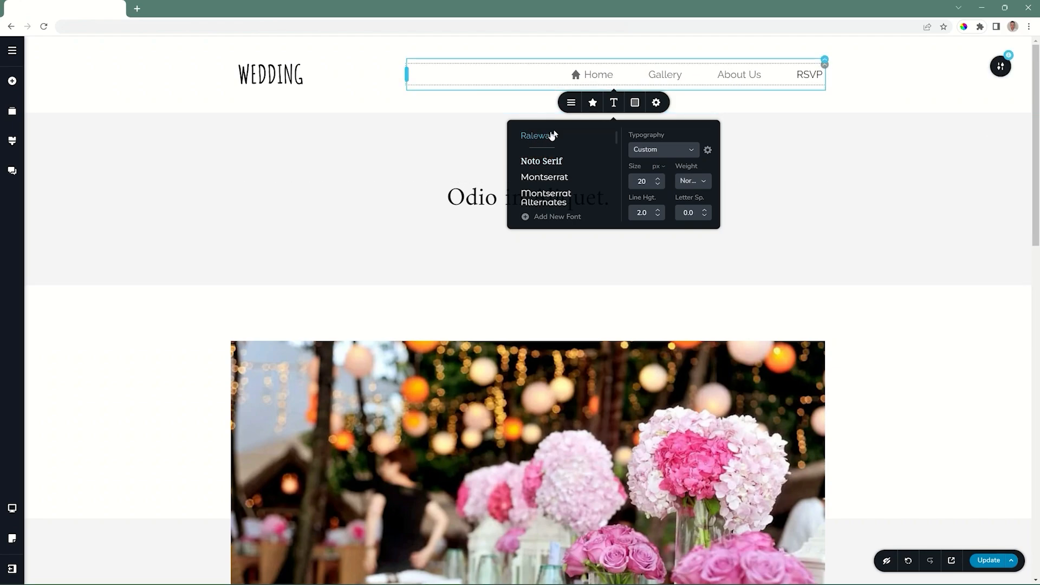
click(658, 184)
click(658, 184)
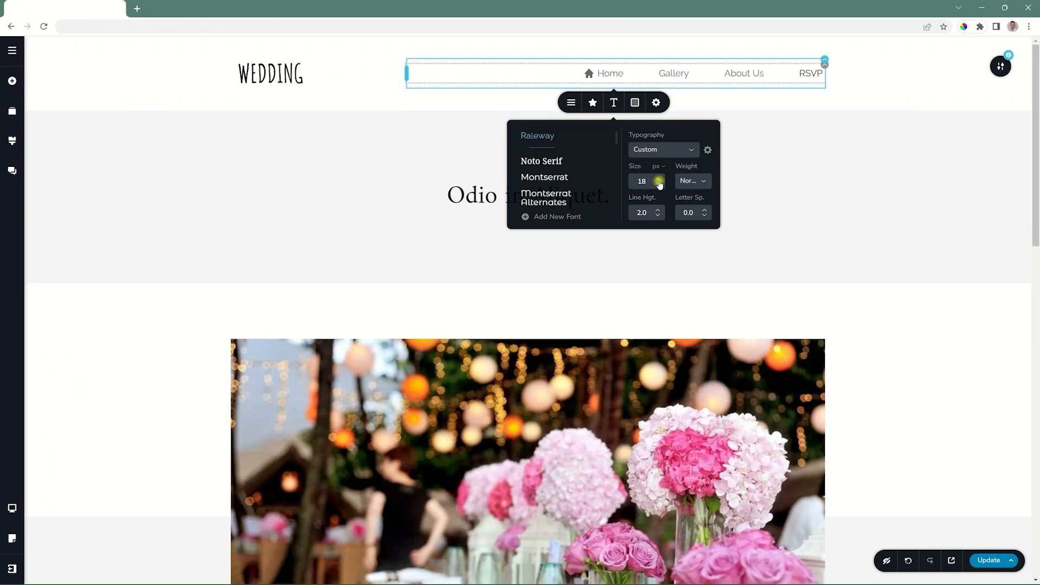
Set the menu items' normal text color to purple #A170D9 and review the hover and active text colors
click(634, 102)
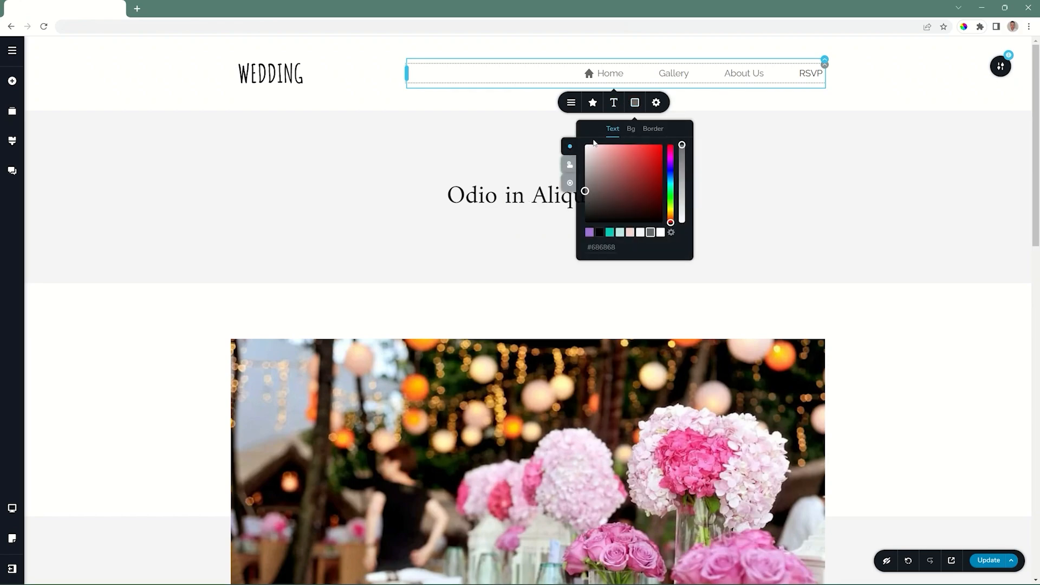
click(590, 233)
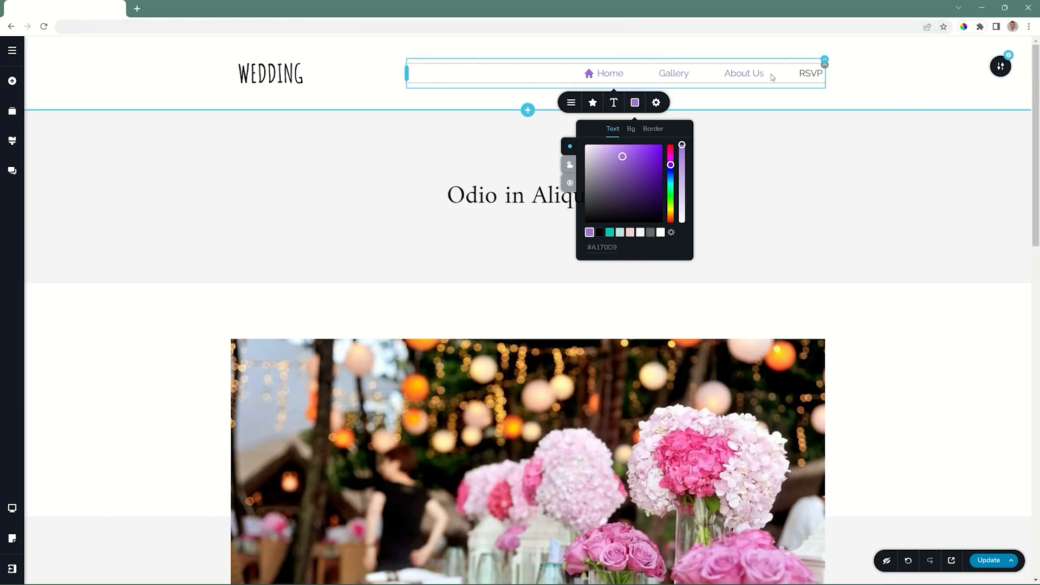
click(567, 167)
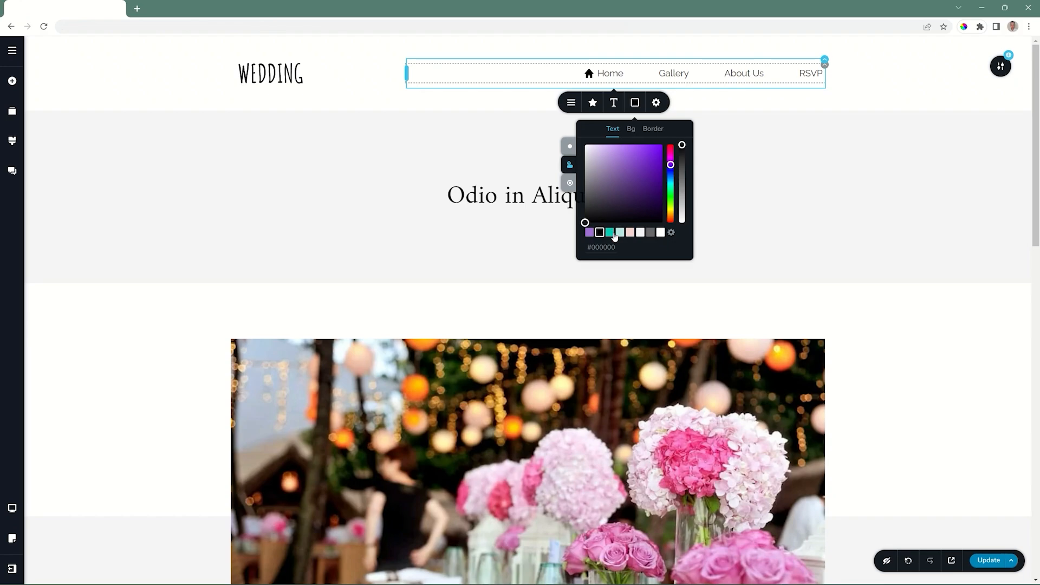
click(569, 182)
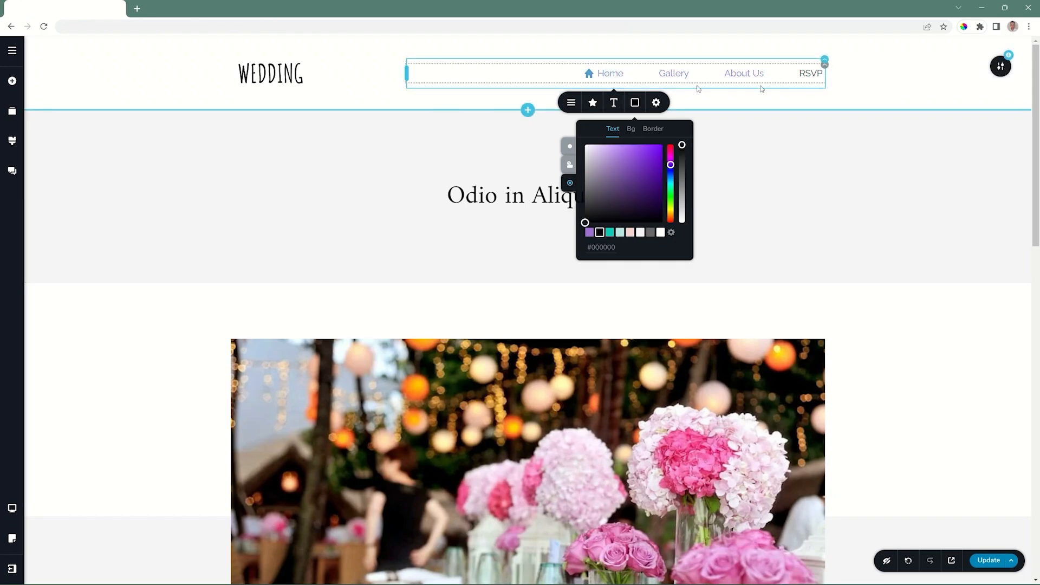
click(880, 88)
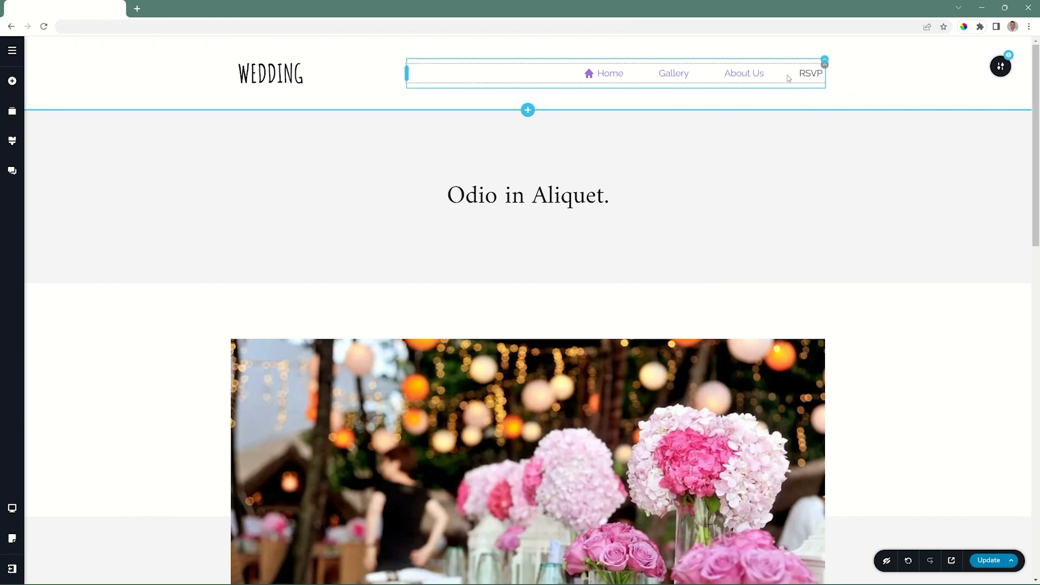
Try the vertical menu orientation, return it to horizontal, and set the spacing between items to 24 px
click(823, 69)
click(790, 91)
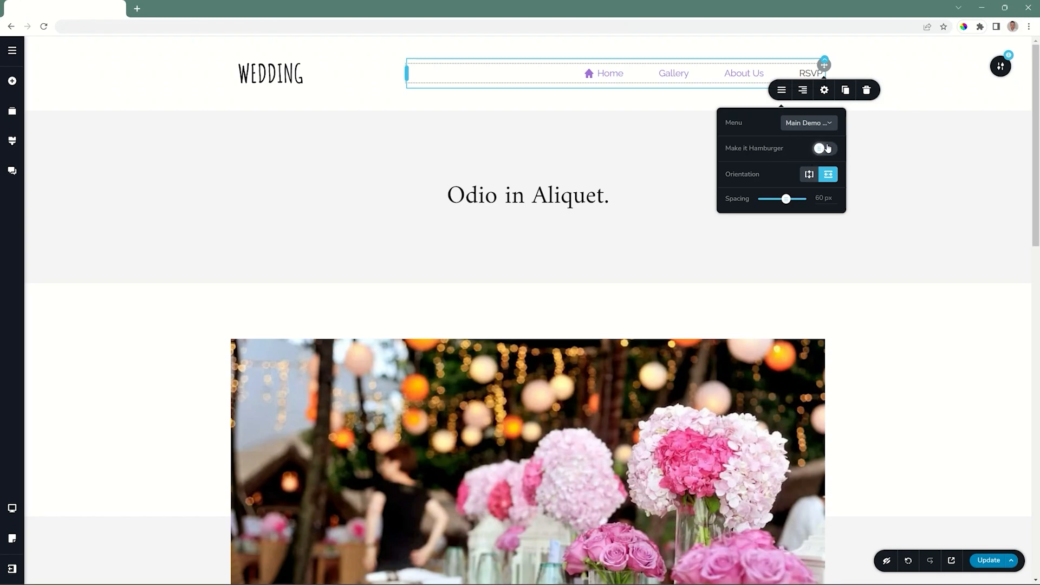
click(813, 178)
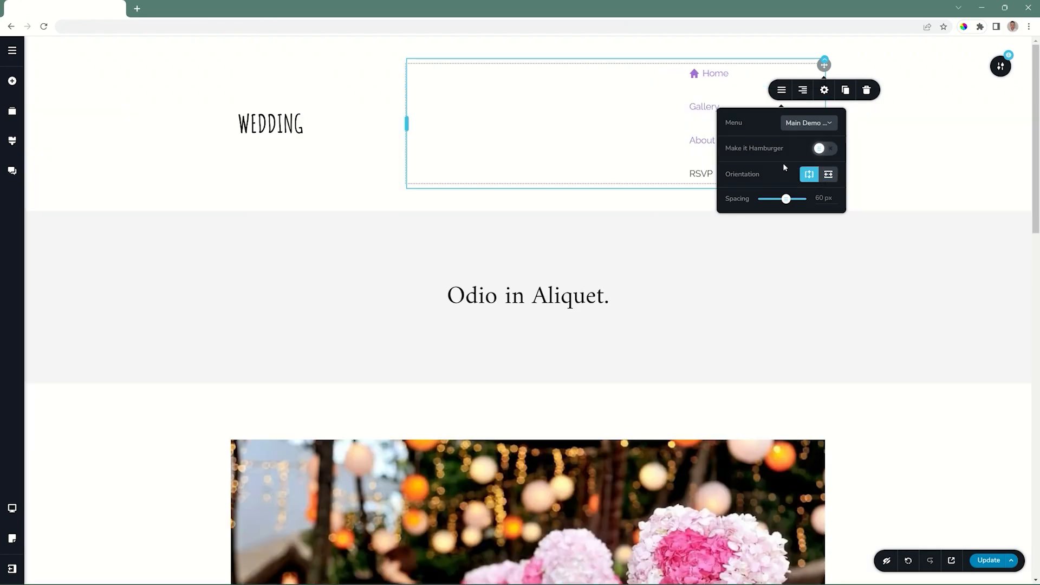
click(828, 174)
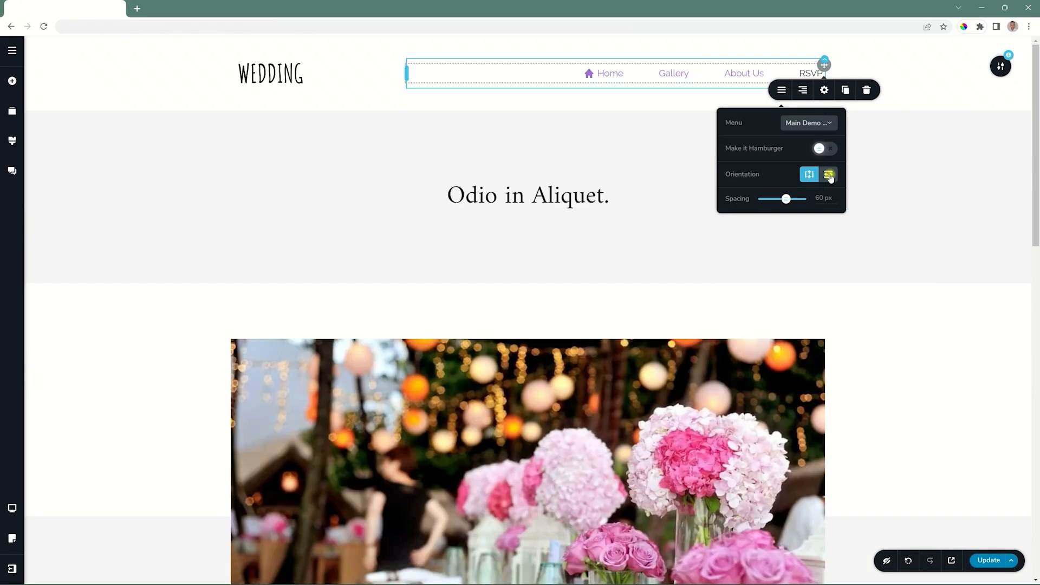
drag(790, 197, 771, 199)
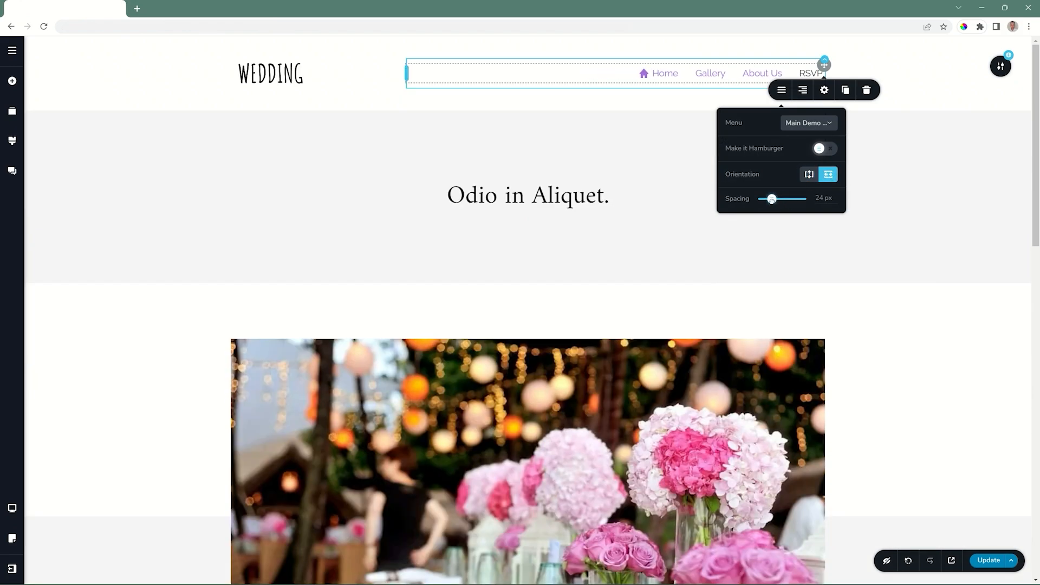
Set the header menu's padding to 5 px in its styling settings
click(824, 90)
drag(918, 135, 921, 136)
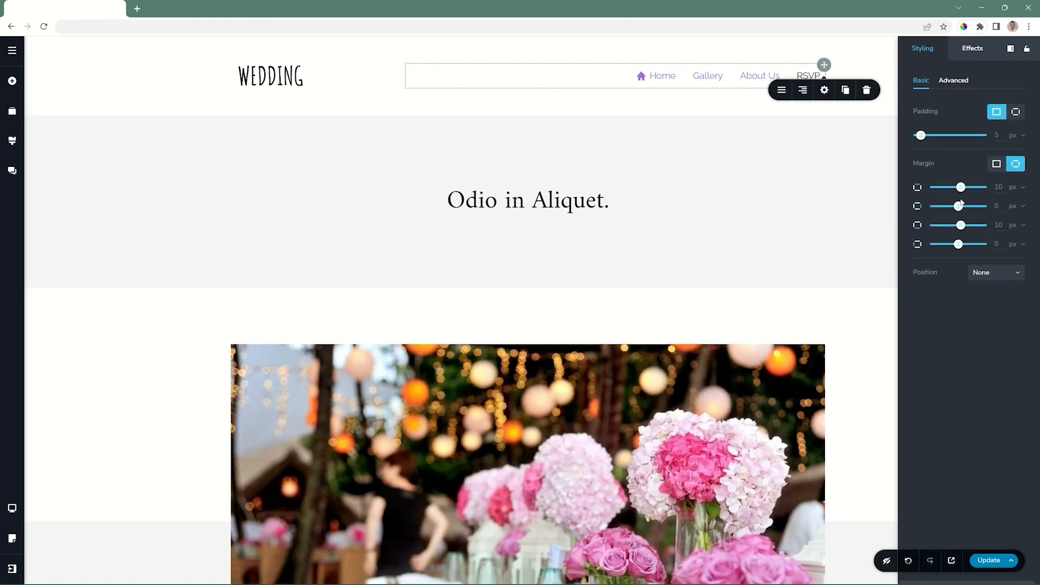
click(884, 101)
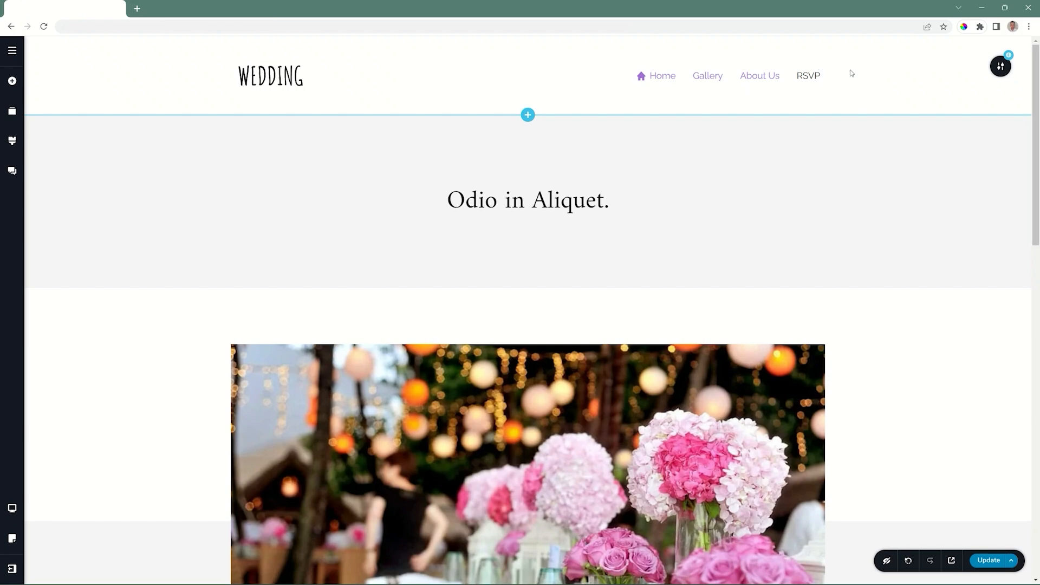
click(809, 77)
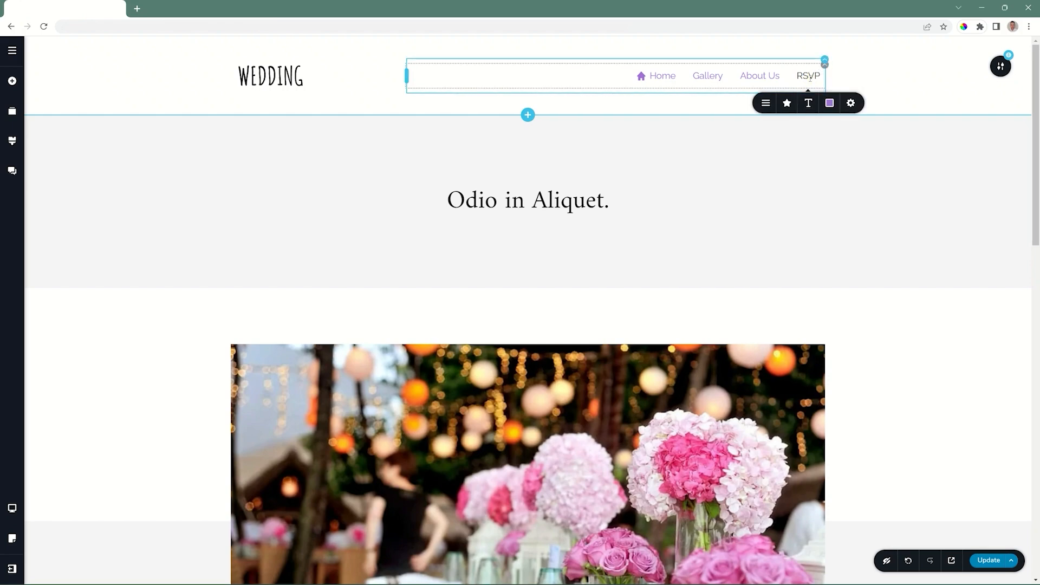
click(824, 65)
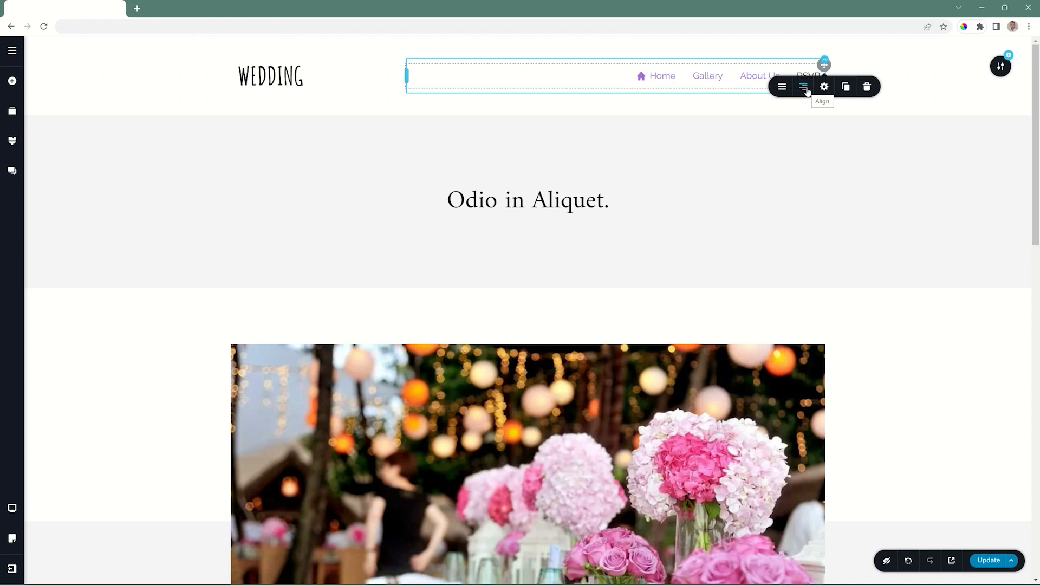
click(825, 59)
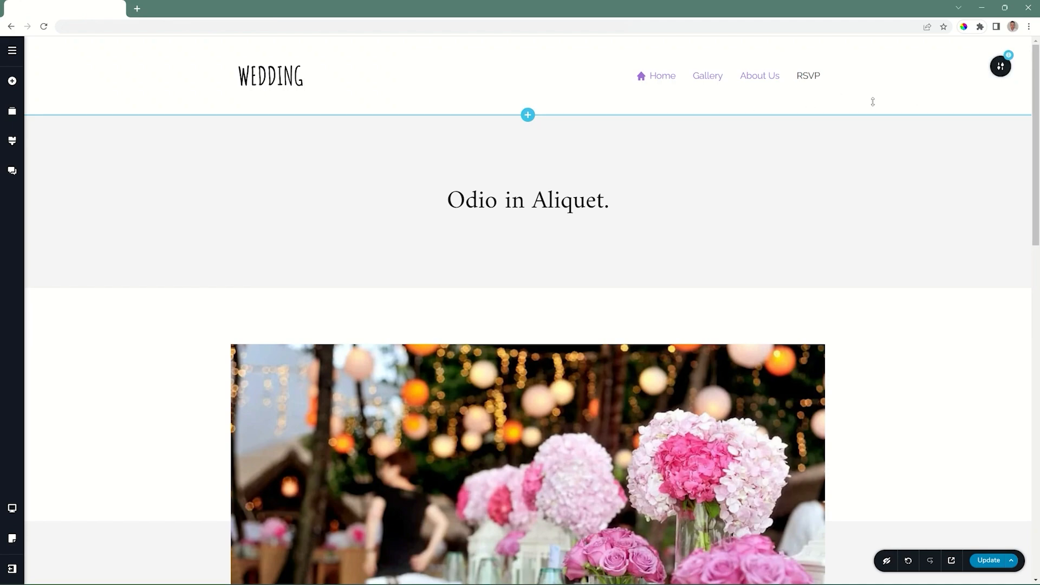
mouse_move(872, 102)
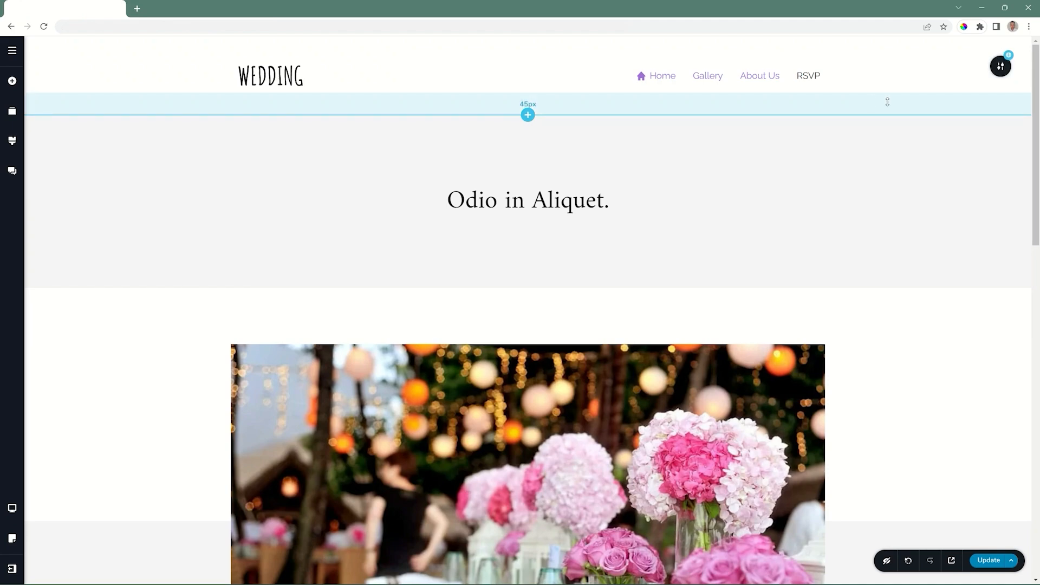
Switch the page to the mobile view, open the hamburger menu to check its items, and close it
mouse_move(12, 508)
click(62, 525)
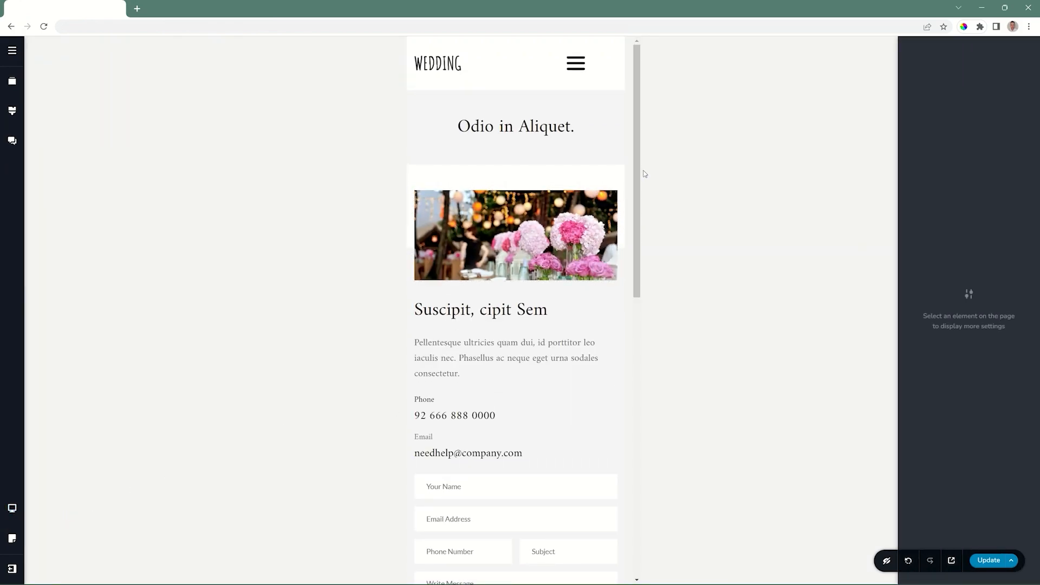
click(578, 67)
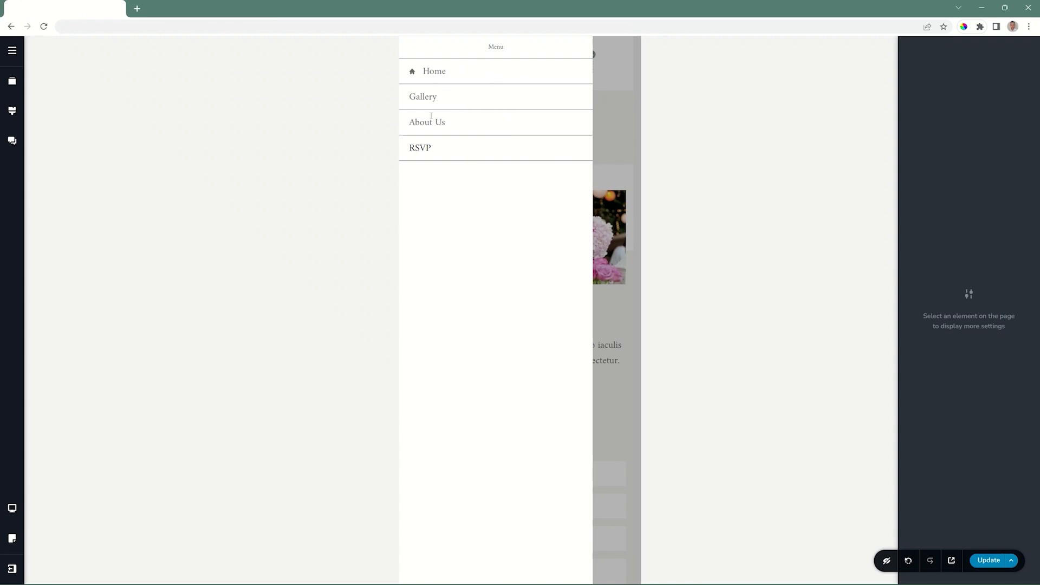
click(617, 113)
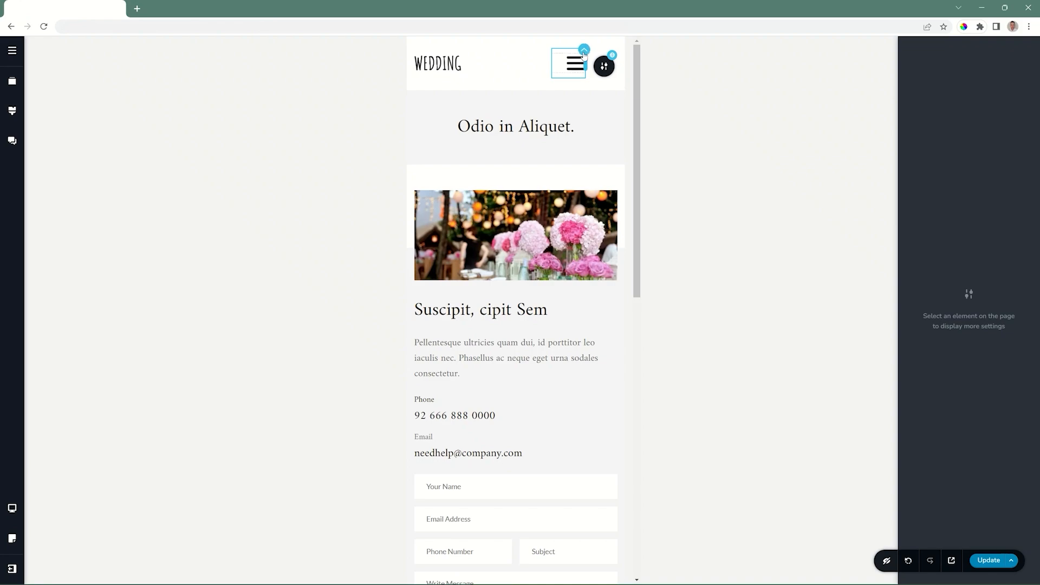
Set the top padding of the header column holding the hamburger menu to 65 px
click(585, 54)
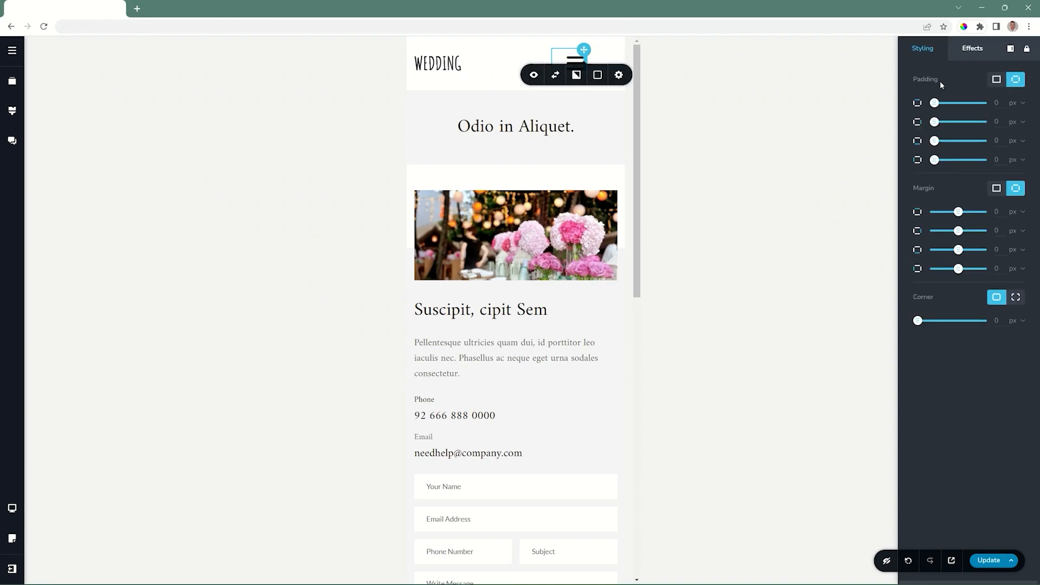
drag(934, 102, 965, 103)
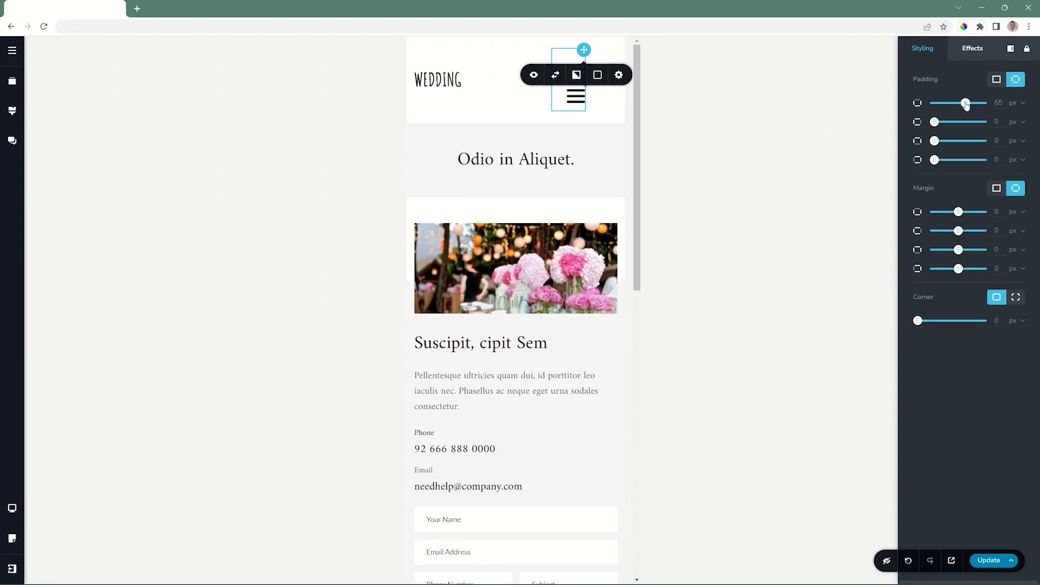
click(612, 107)
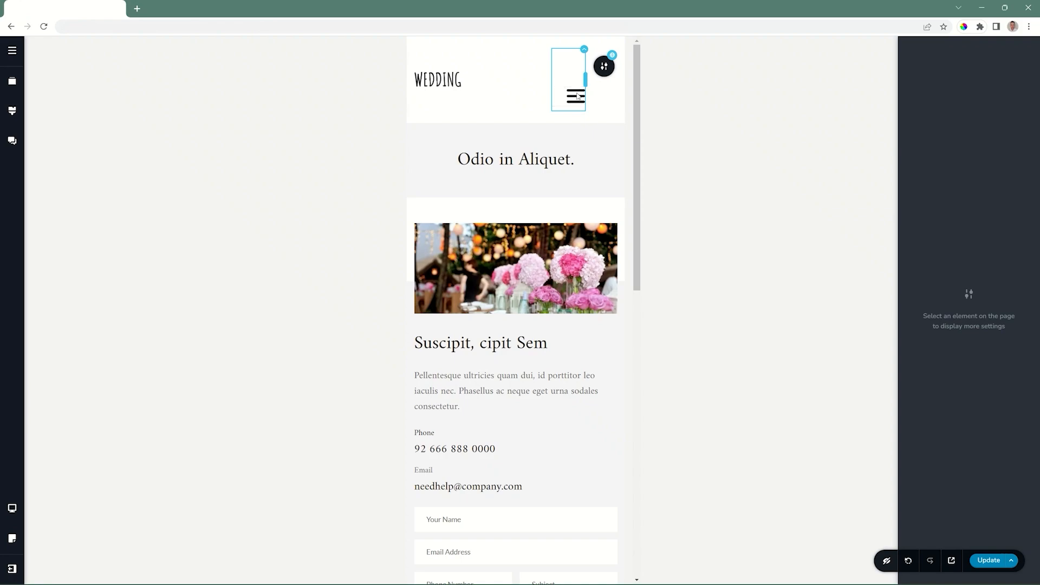
Set the hamburger icon's size to 29 and its drawer position to the right side
click(580, 92)
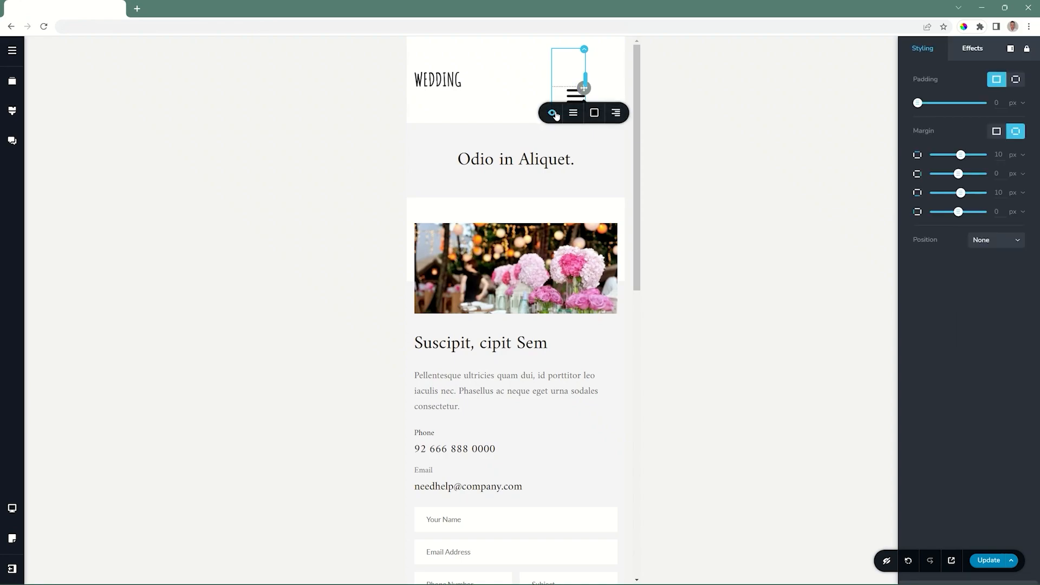
click(573, 112)
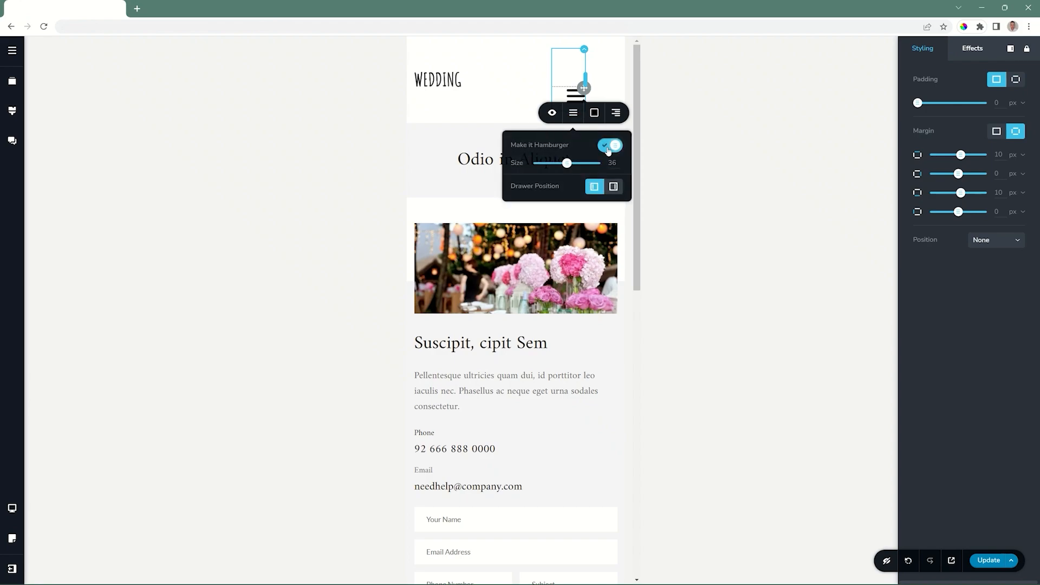
mouse_move(567, 166)
mouse_down()
mouse_move(583, 163)
mouse_move(559, 164)
mouse_up()
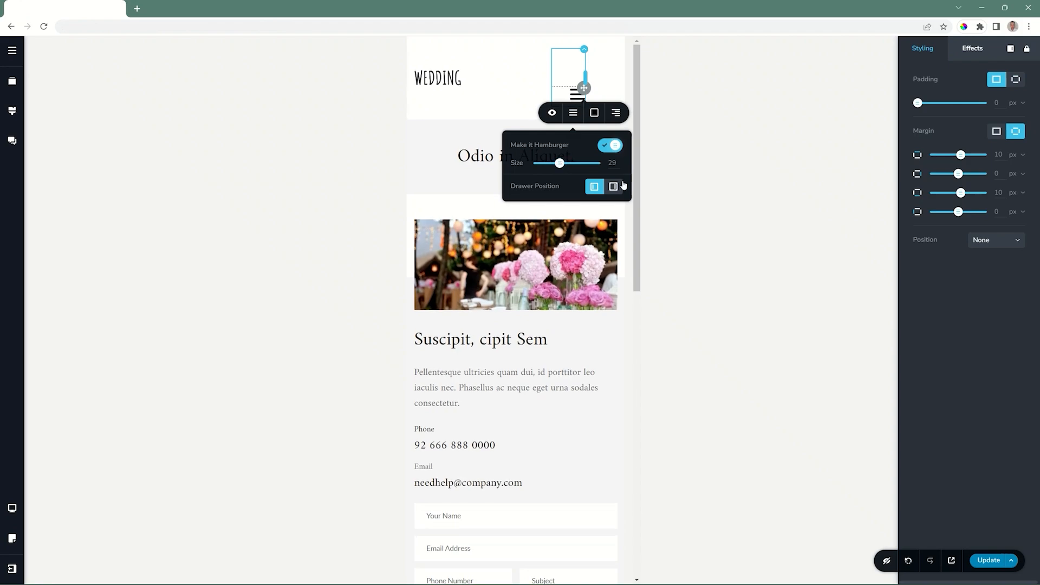
click(614, 187)
click(594, 186)
click(611, 189)
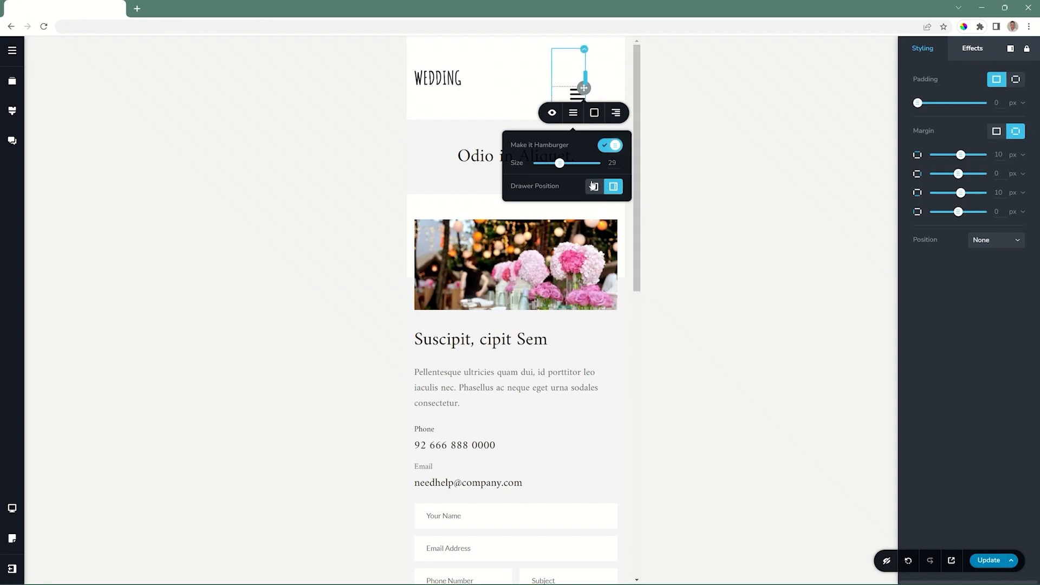
Open the hamburger drawer to check which side it appears on, and close it again
click(485, 104)
click(581, 95)
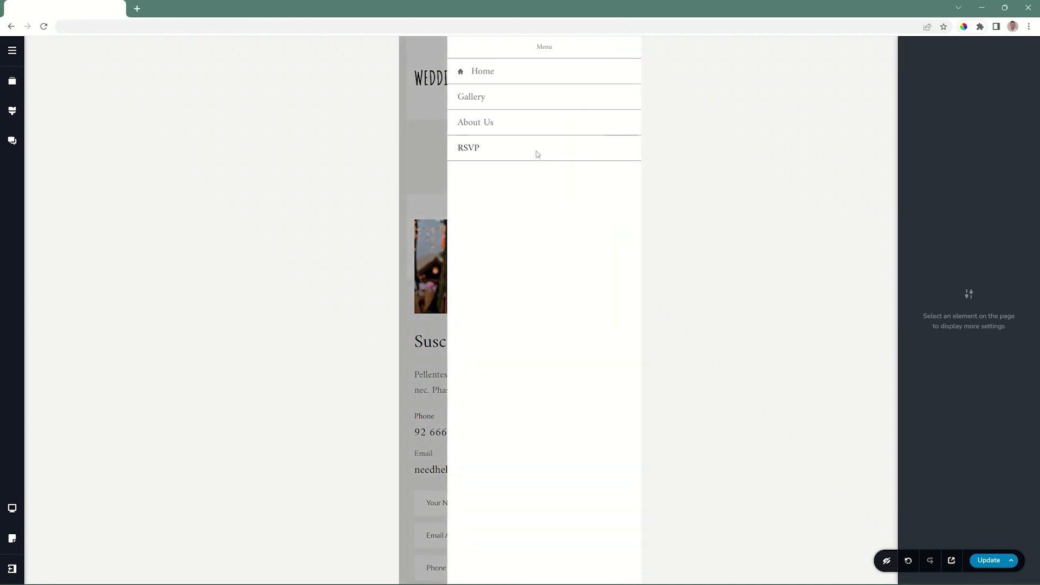
click(437, 158)
Set the hamburger icon's color to teal #05CAB6
click(576, 97)
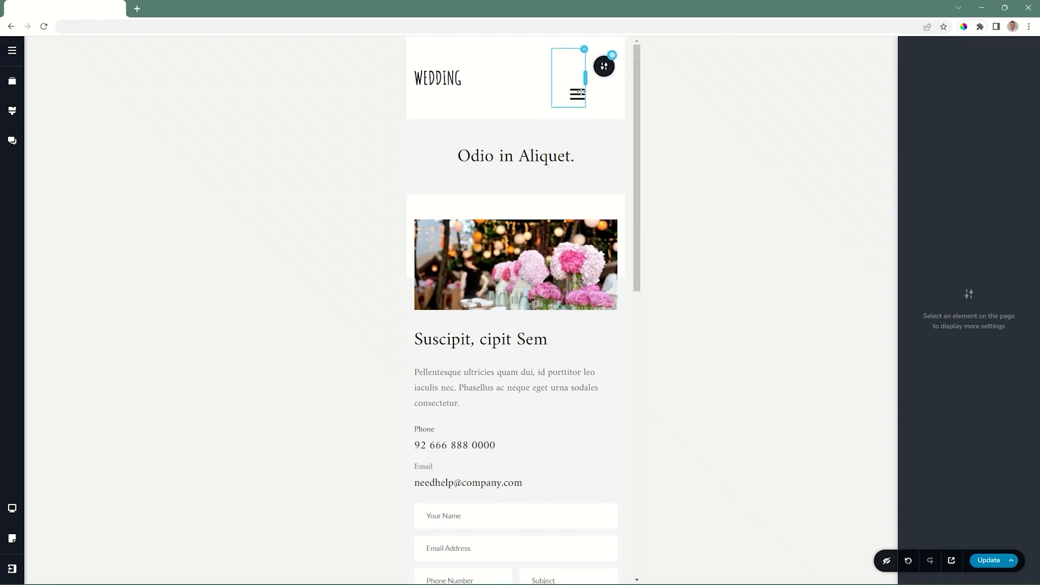
click(579, 92)
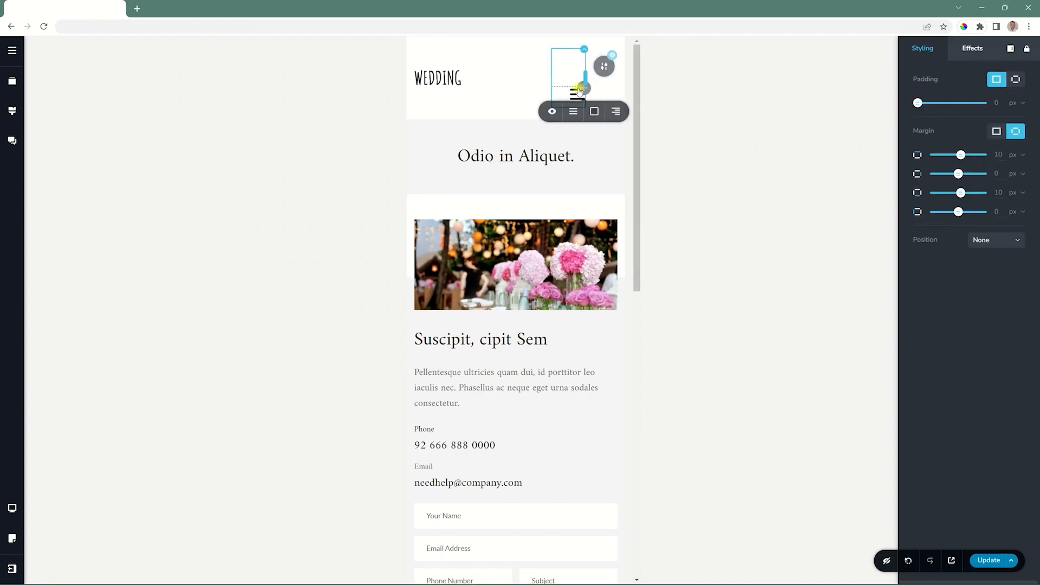
click(594, 113)
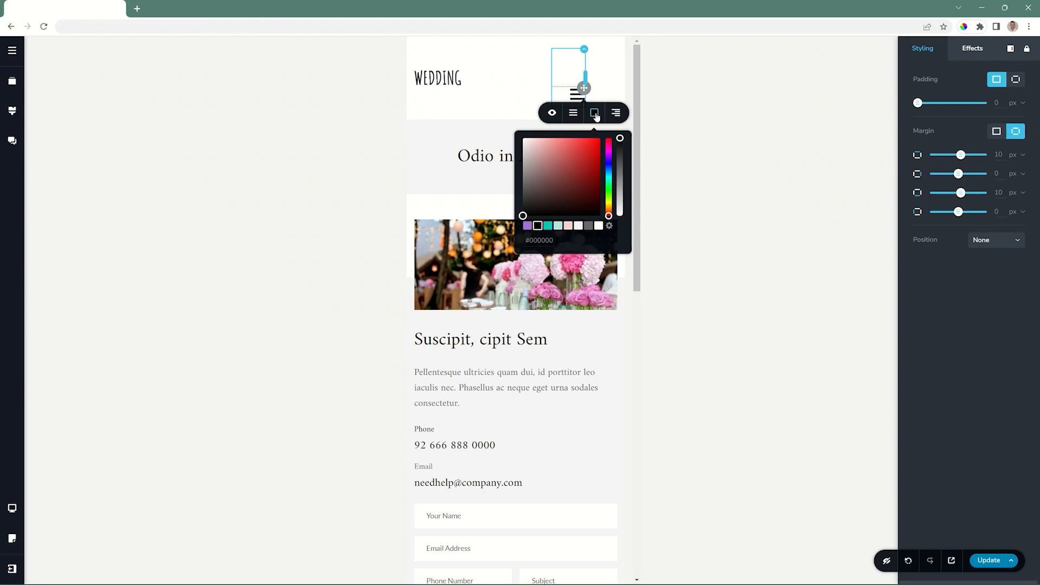
click(547, 225)
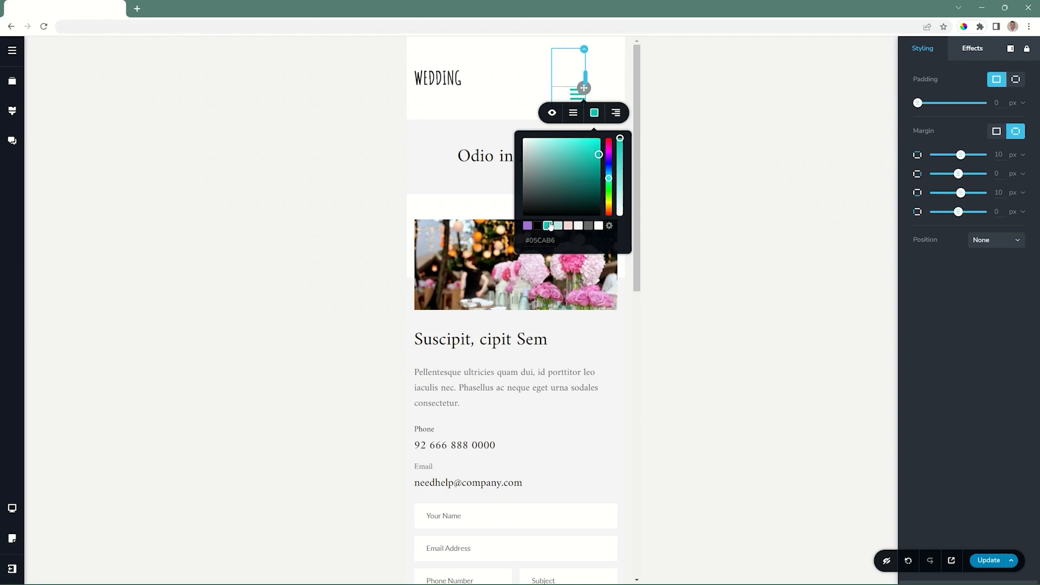
key(Escape)
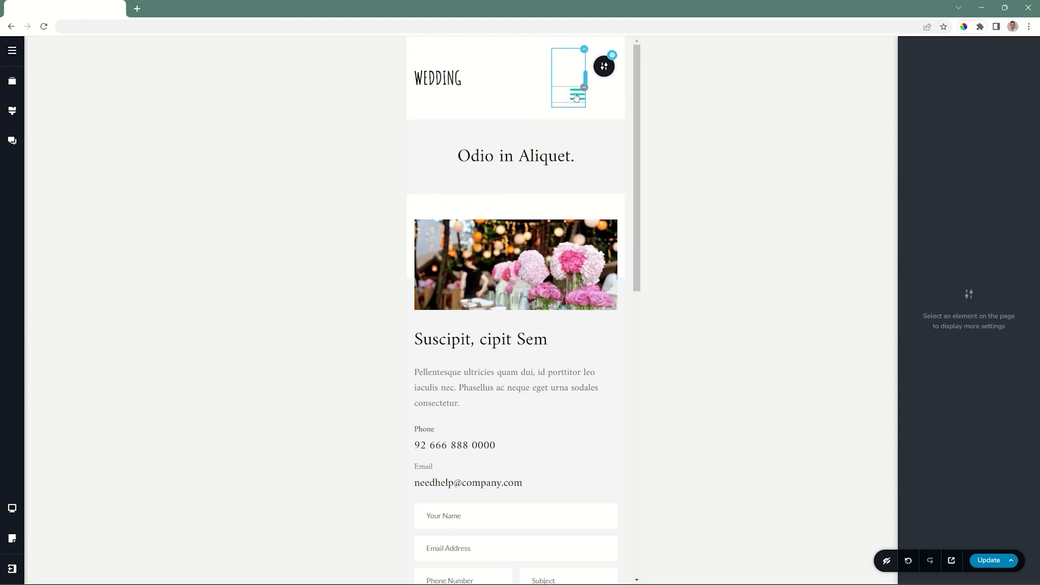
Reset the top padding of the hamburger menu's header column to 0 px
click(583, 50)
drag(960, 105, 933, 104)
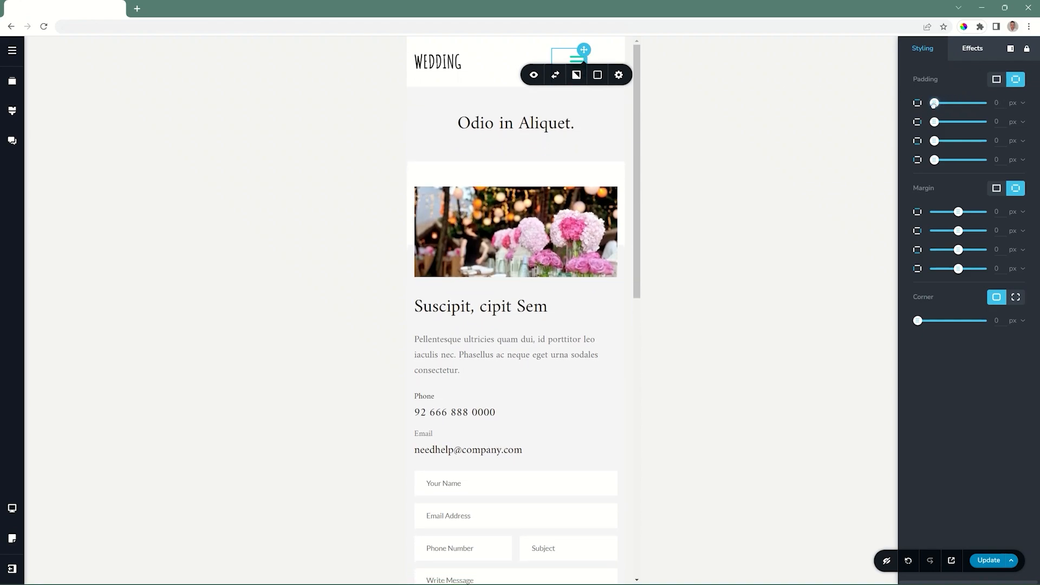
Open the hamburger drawer, select the Home item and reduce its typography's font size by one step
click(576, 60)
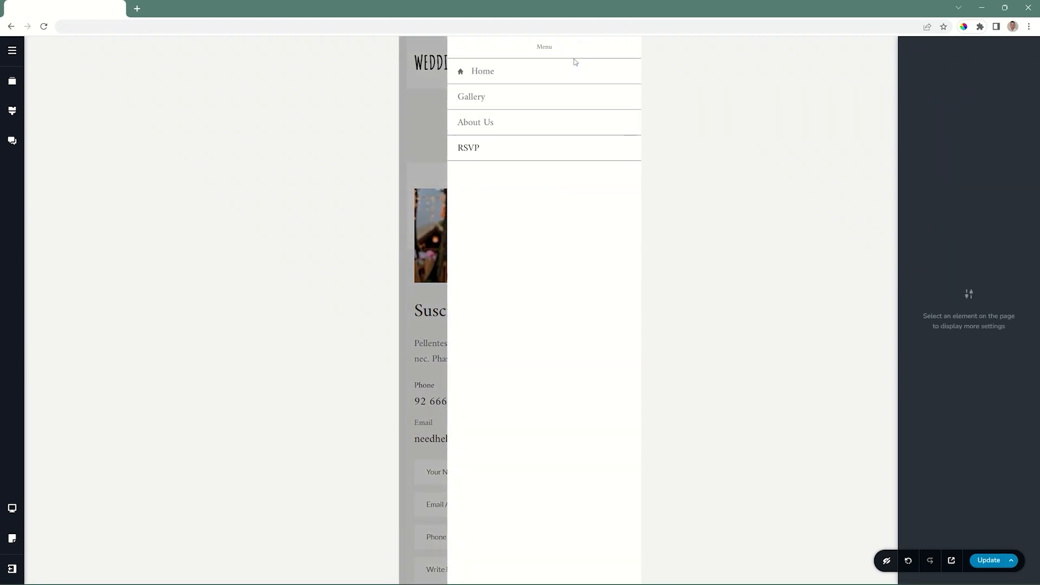
click(484, 74)
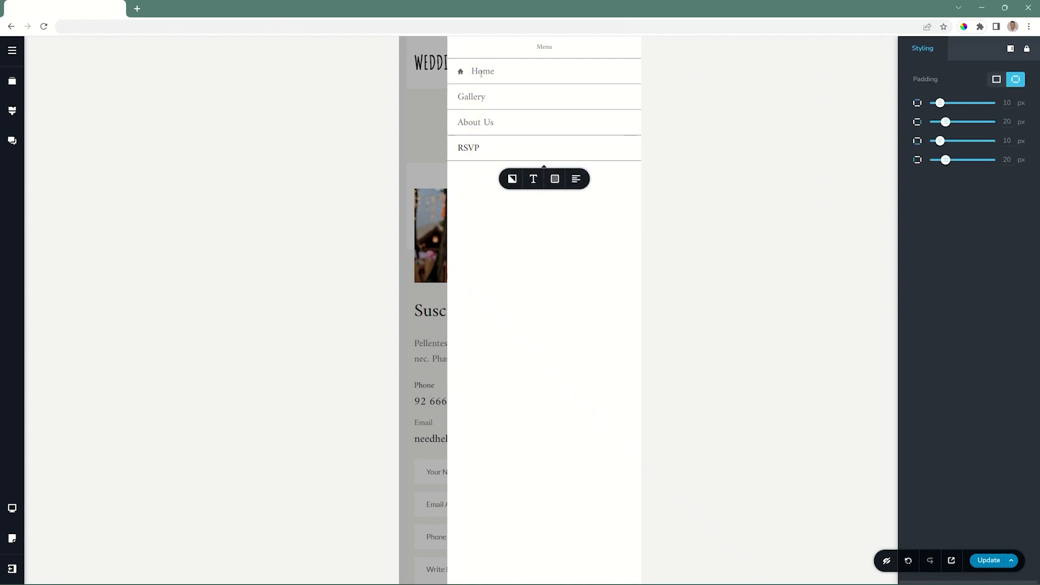
click(481, 73)
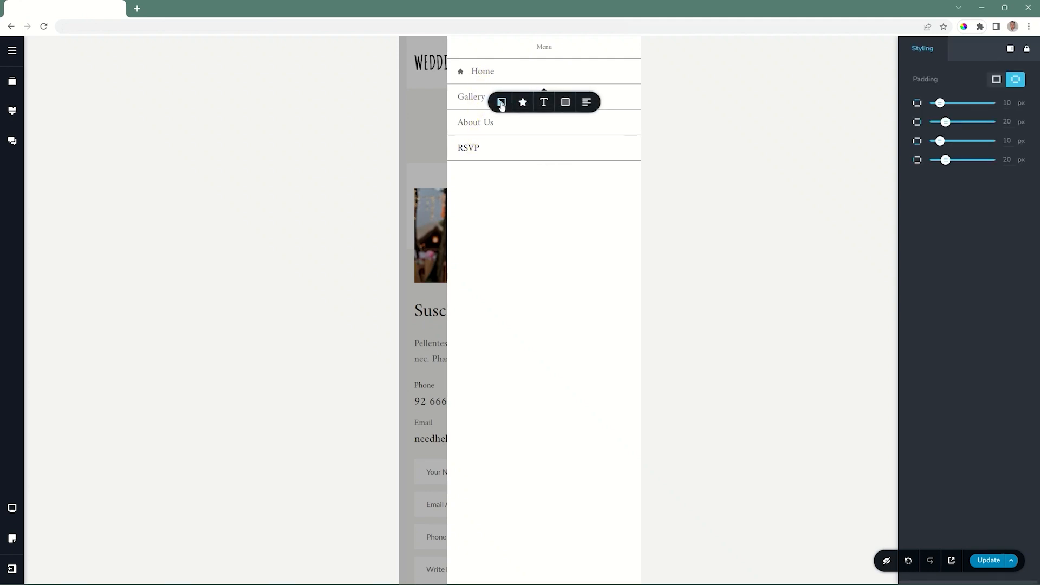
click(546, 105)
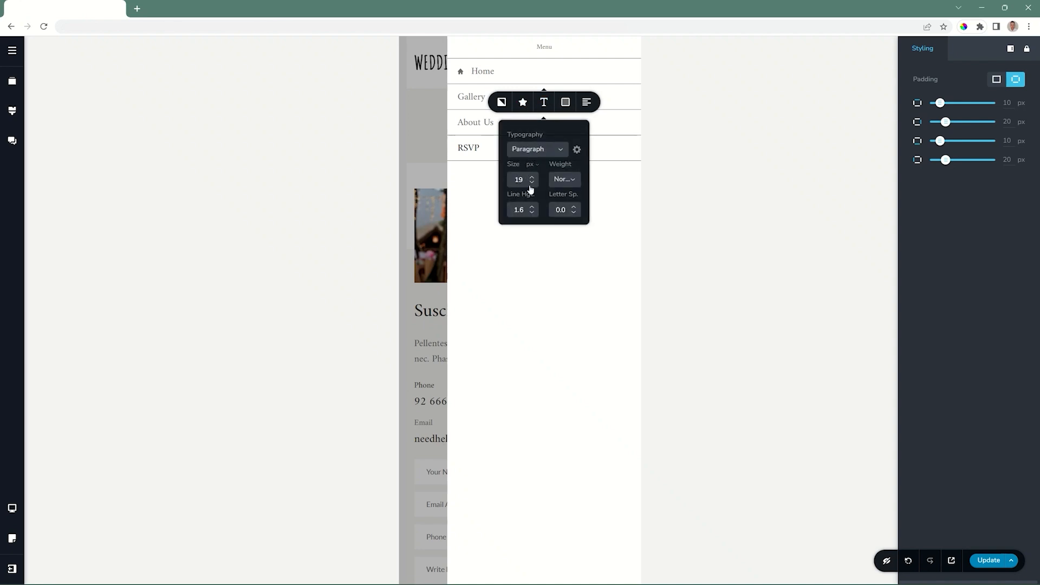
click(531, 184)
Color the drawer menu's normal item text teal and its background black
click(564, 103)
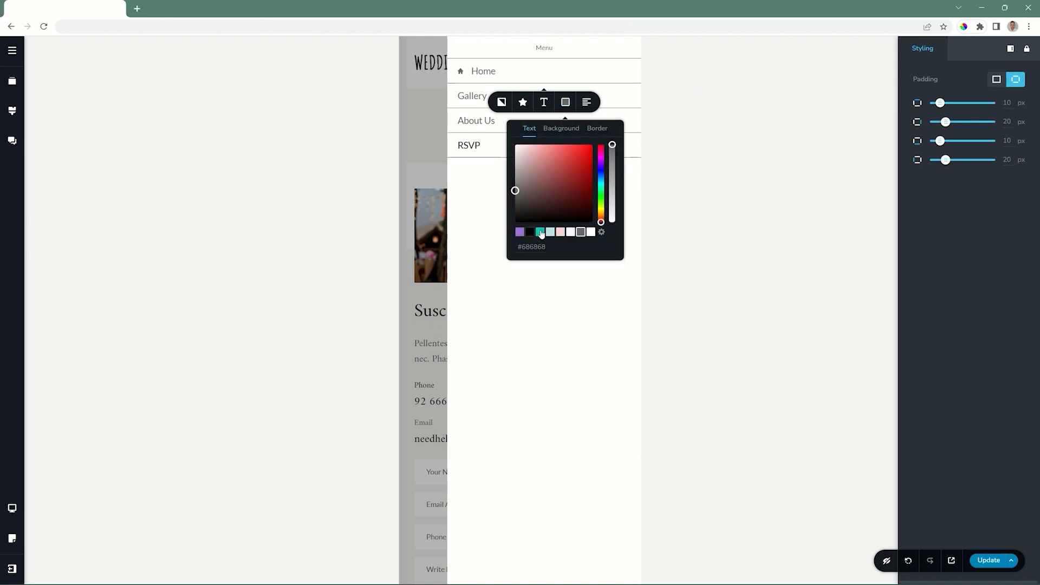
click(540, 233)
click(555, 129)
click(530, 232)
Try white for the border lines between the drawer items, and set them to the light pink swatch
click(597, 129)
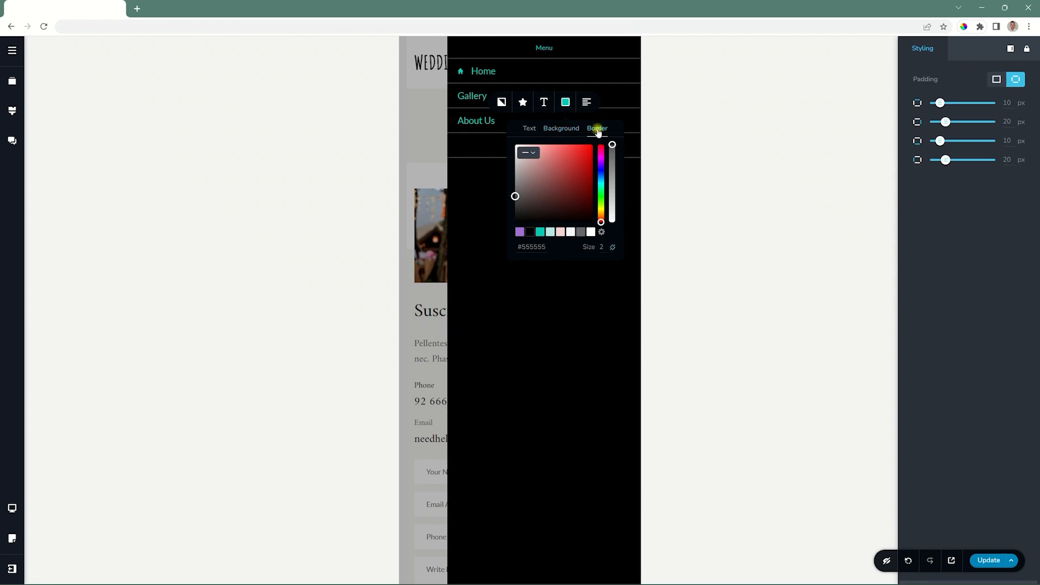
click(591, 232)
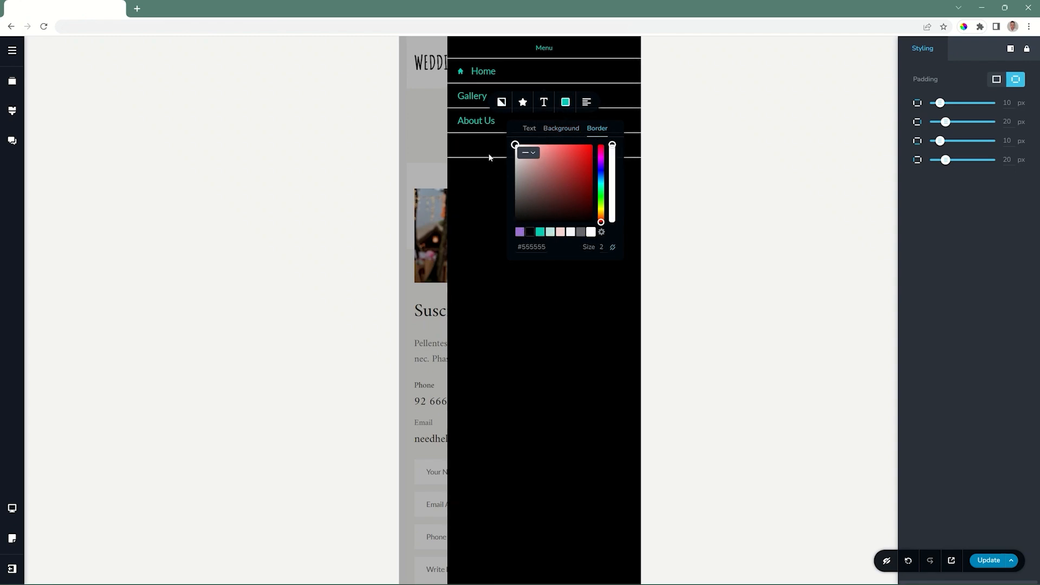
click(560, 231)
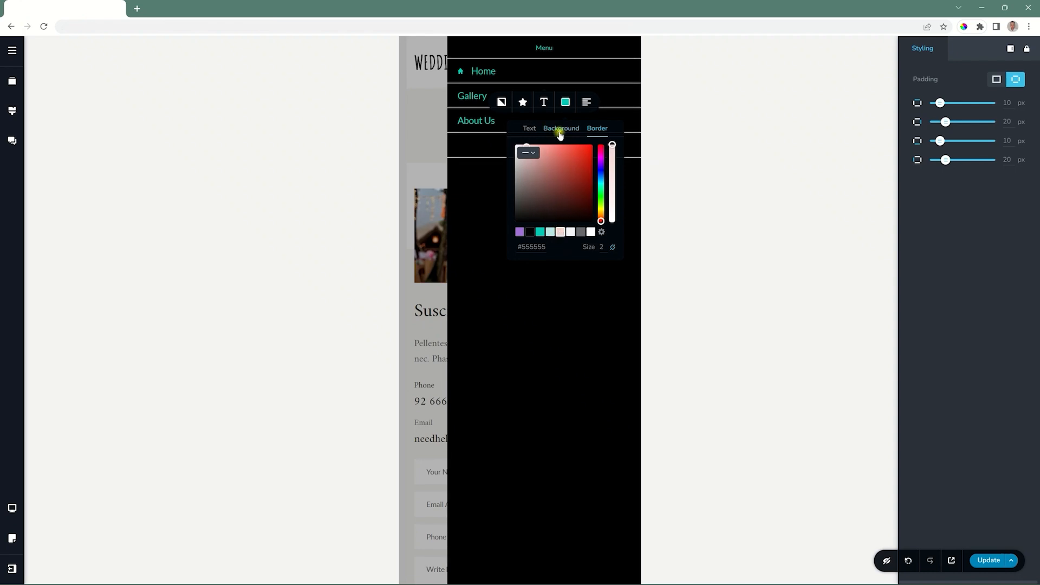
Set the drawer menu's background to light pink #F5D4D1 and look at the text alignment options
click(561, 128)
click(559, 232)
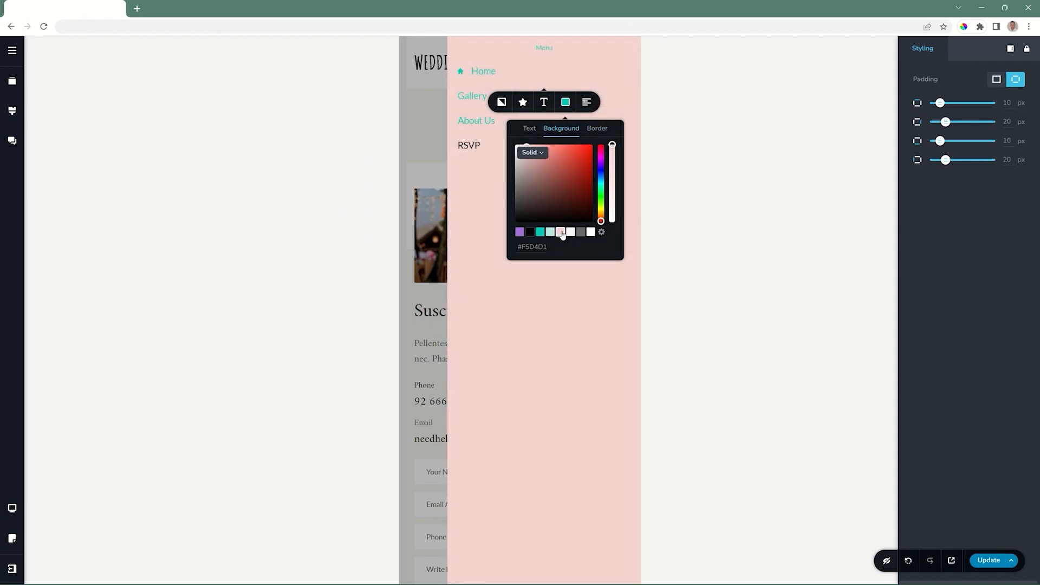
click(587, 102)
click(587, 102)
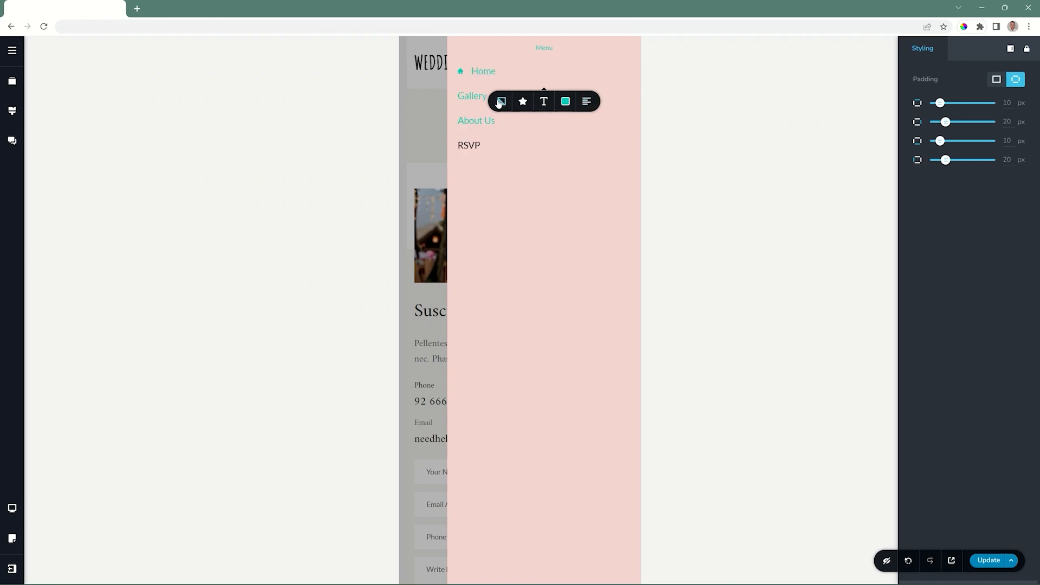